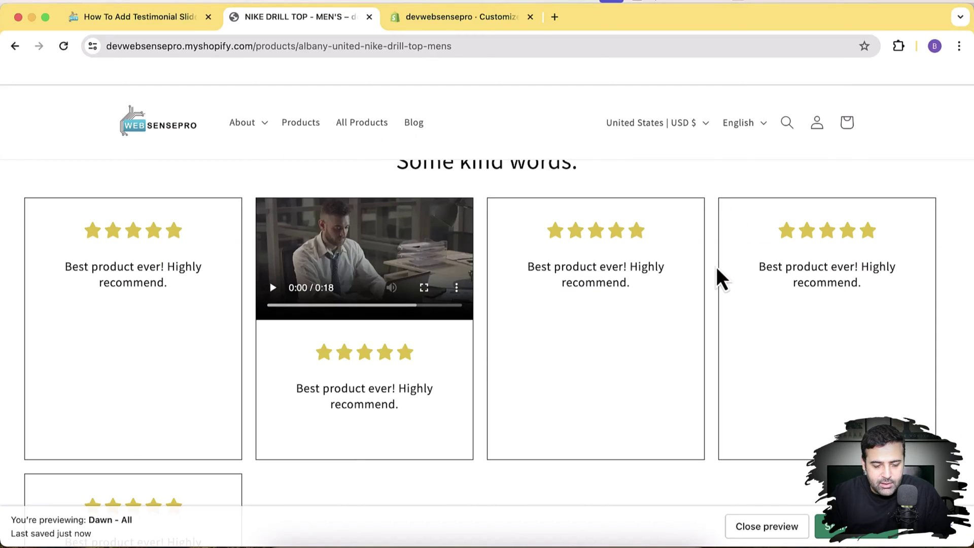
Review the first testimonial's text on the reference page, then return to the store's theme editor
scroll(709, 299, "up", 5)
scroll(708, 300, "down", 5)
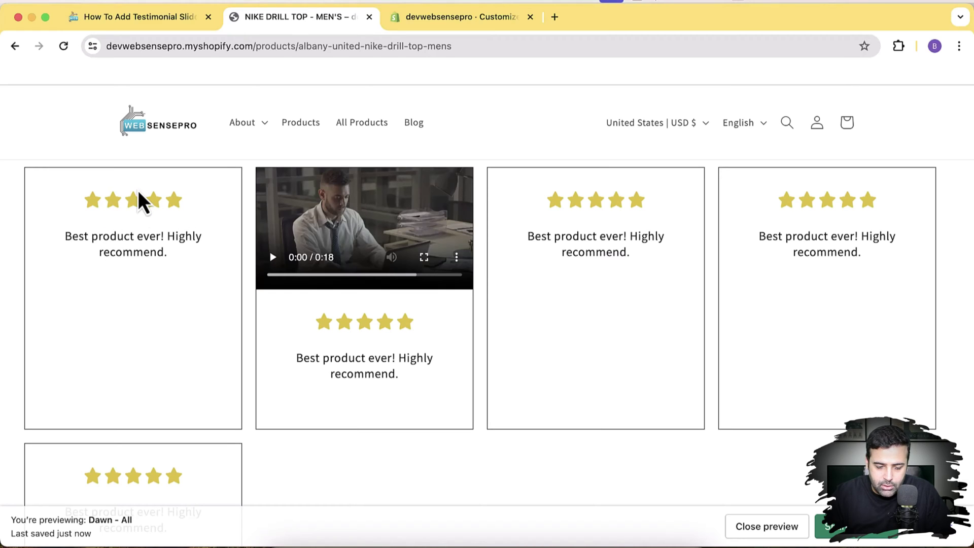
triple_click(134, 239)
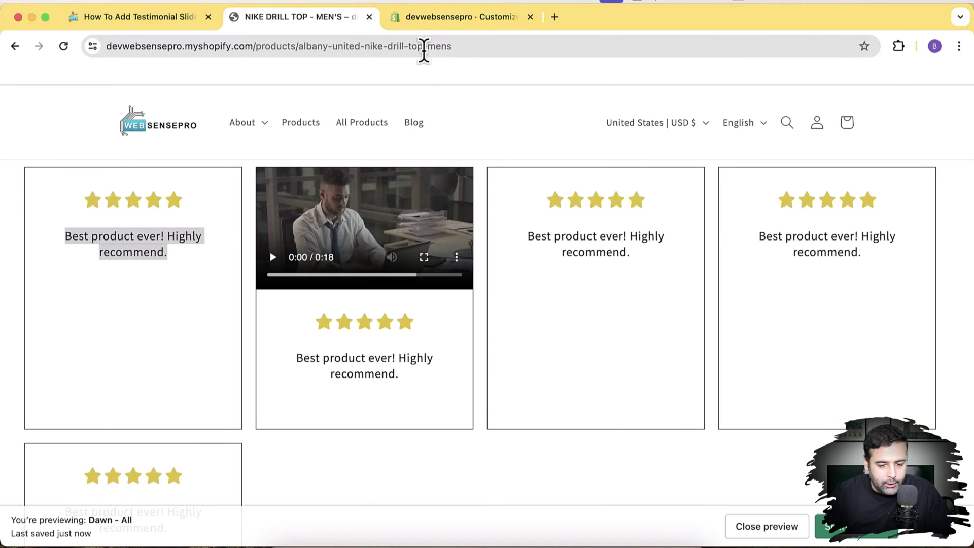
left_click(482, 19)
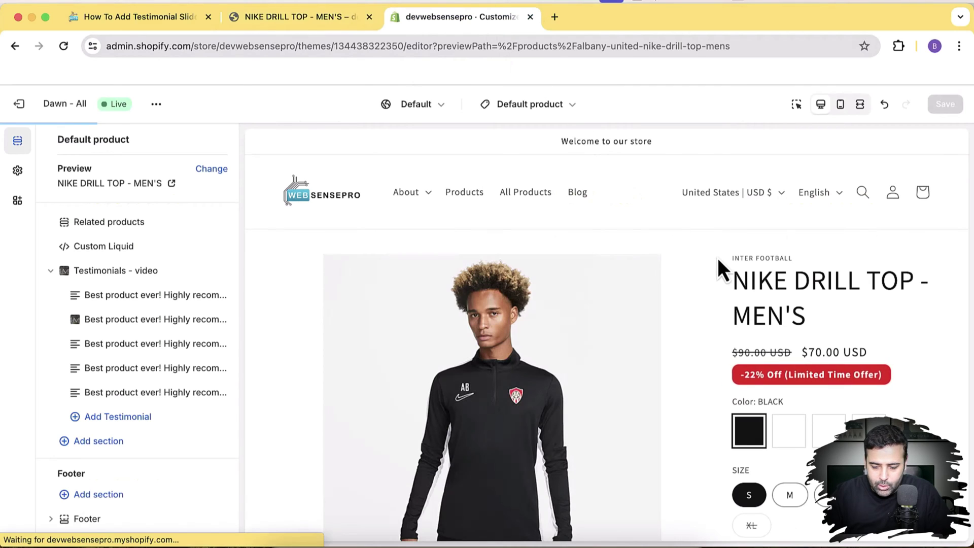
scroll(717, 258, "down", 15)
scroll(717, 257, "up", 10)
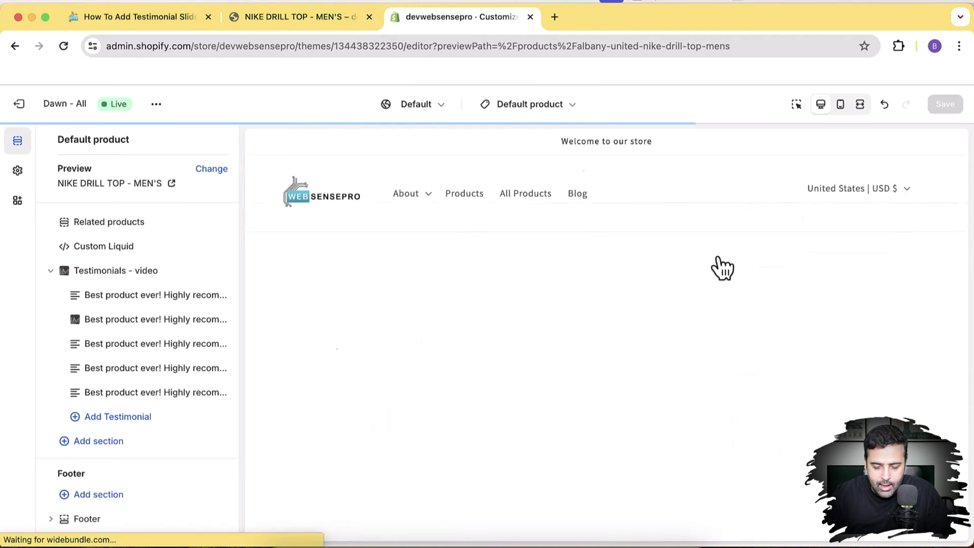
scroll(721, 266, "down", 12)
scroll(723, 269, "up", 4)
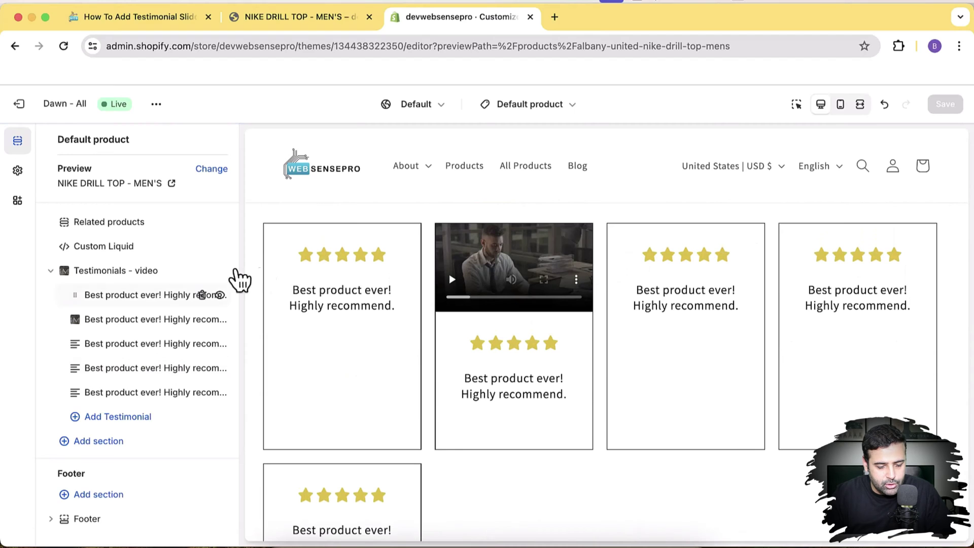
Replace the Testimonials - video heading 'Some kind words.' with 'Testimonials'
left_click(135, 274)
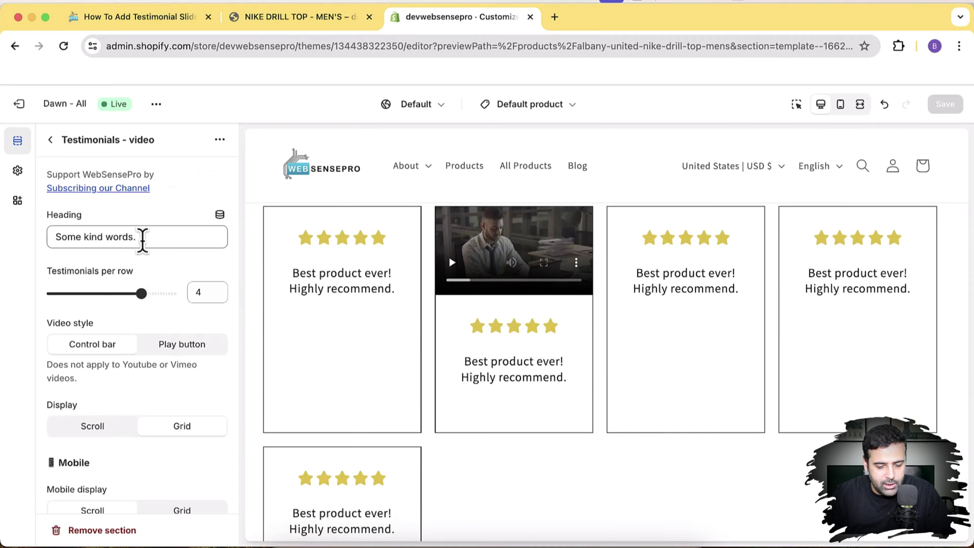
left_click(148, 236)
key("super+a")
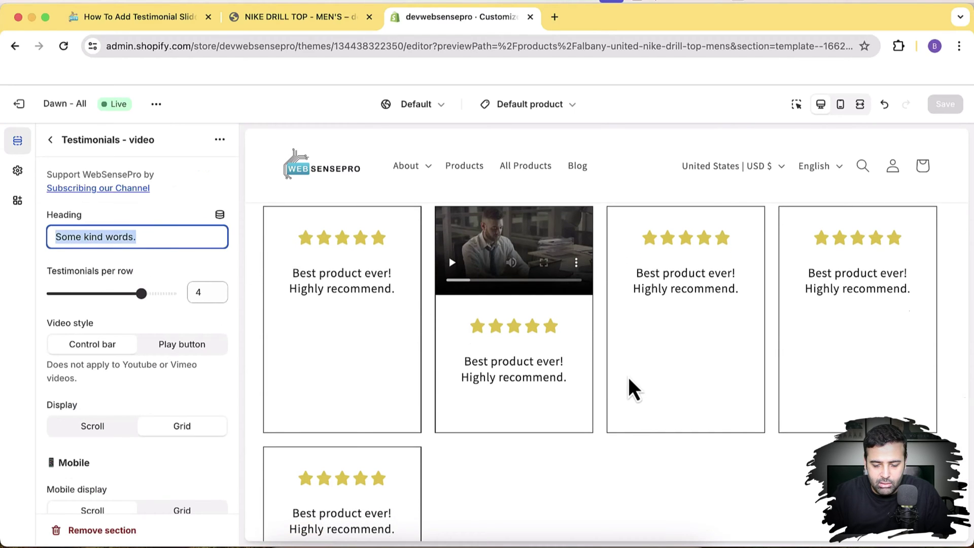
scroll(633, 390, "up", 3)
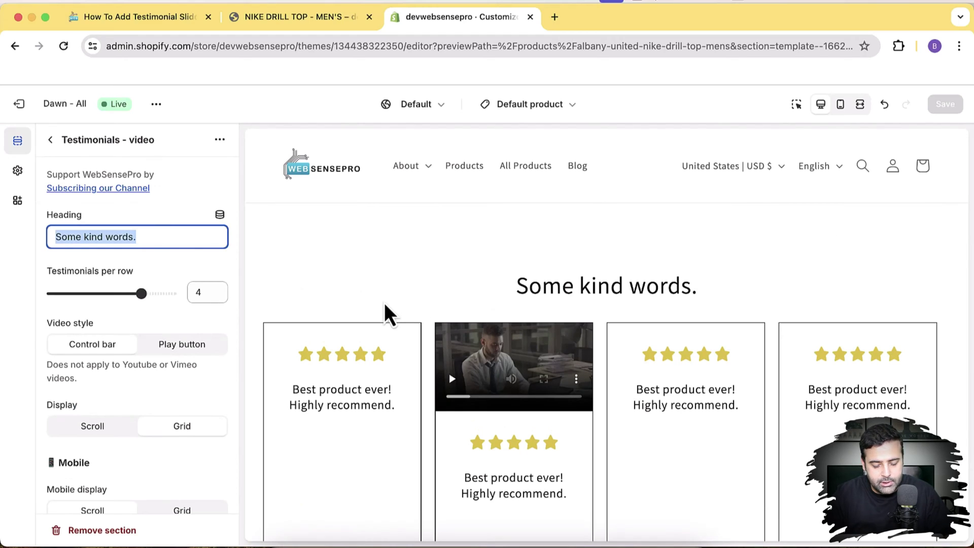
type("Testimonials")
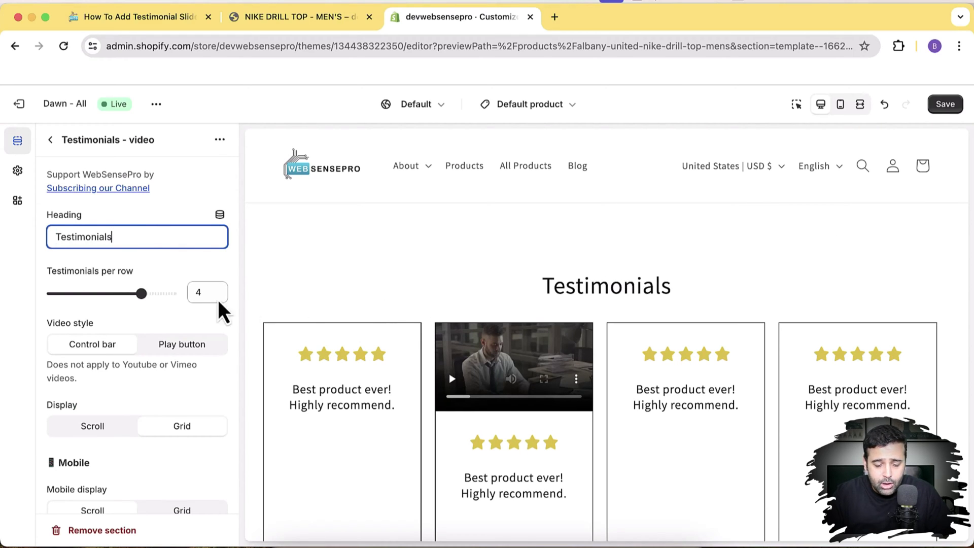
Move the Testimonials per row slider through 1 and 2, settling on 5 cards
left_click_drag(142, 294, 54, 293)
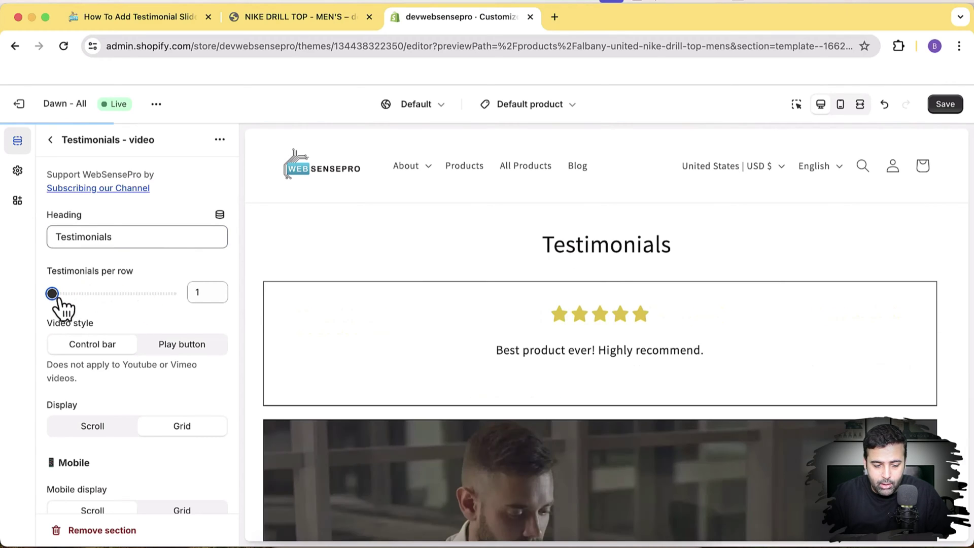
scroll(582, 381, "down", 3)
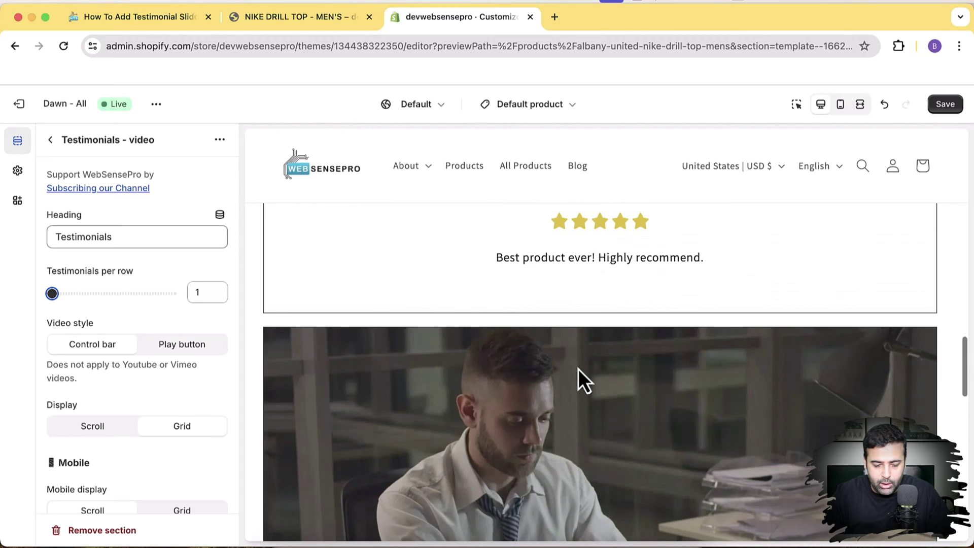
left_click_drag(53, 295, 60, 303)
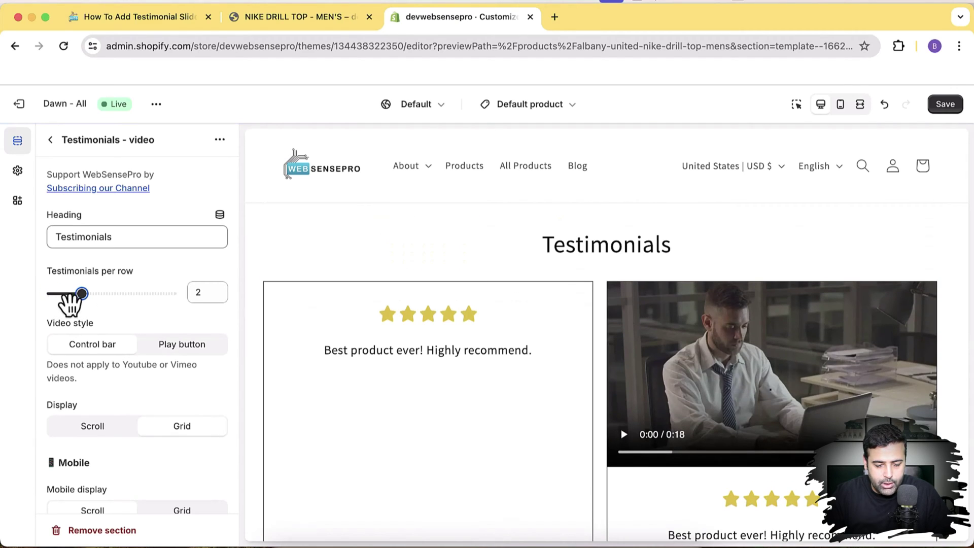
left_click_drag(83, 294, 189, 311)
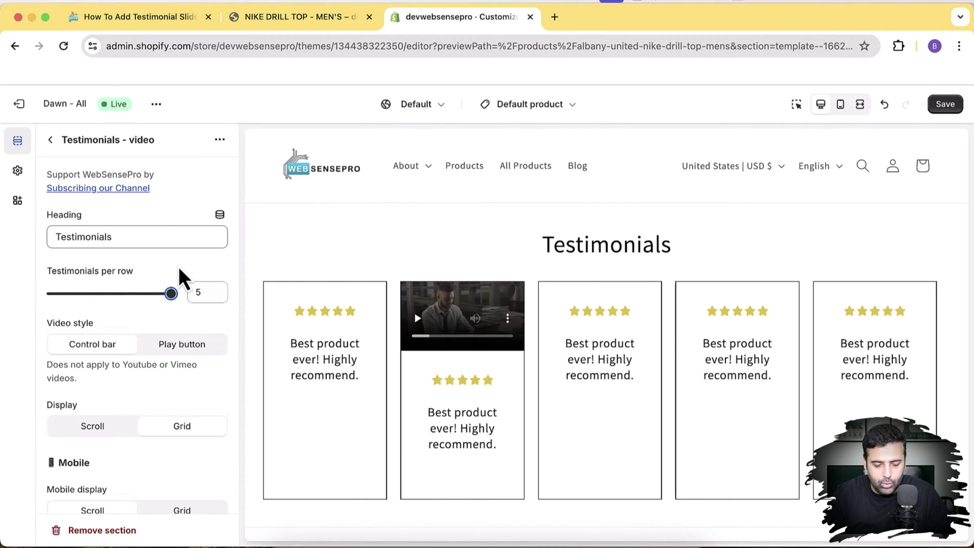
scroll(193, 279, "down", 3)
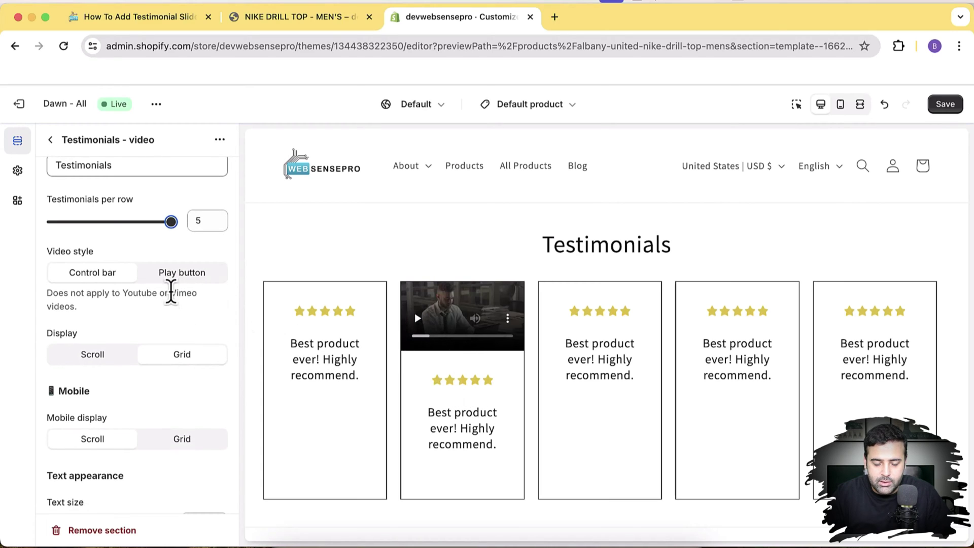
Set Video style to Play button and Display to Scroll, then check the sliding row
left_click(184, 274)
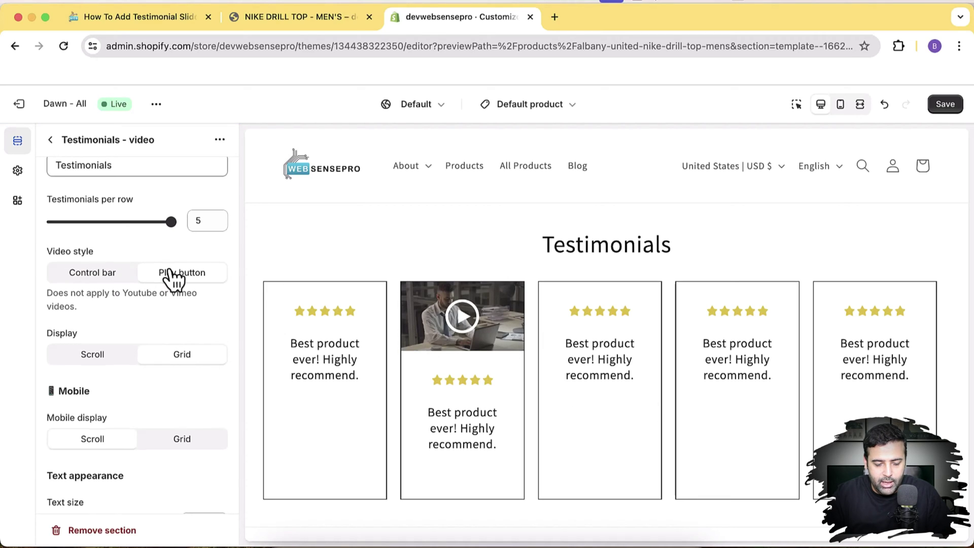
scroll(169, 276, "down", 1)
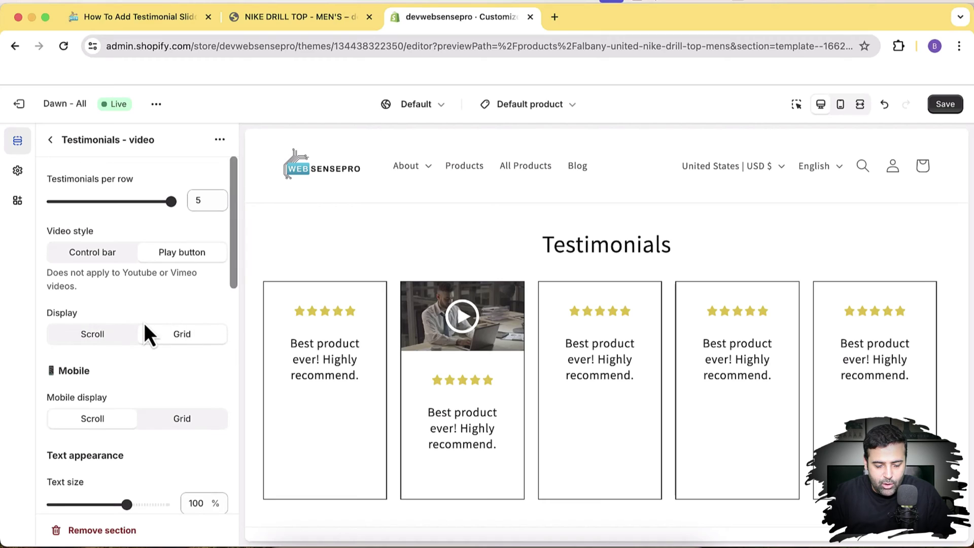
left_click(104, 336)
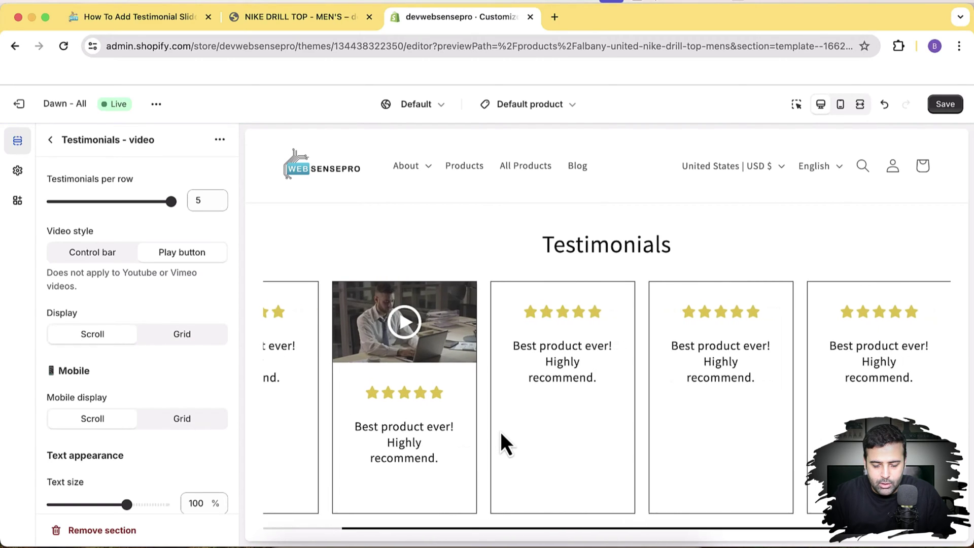
scroll(500, 431, "right", 3)
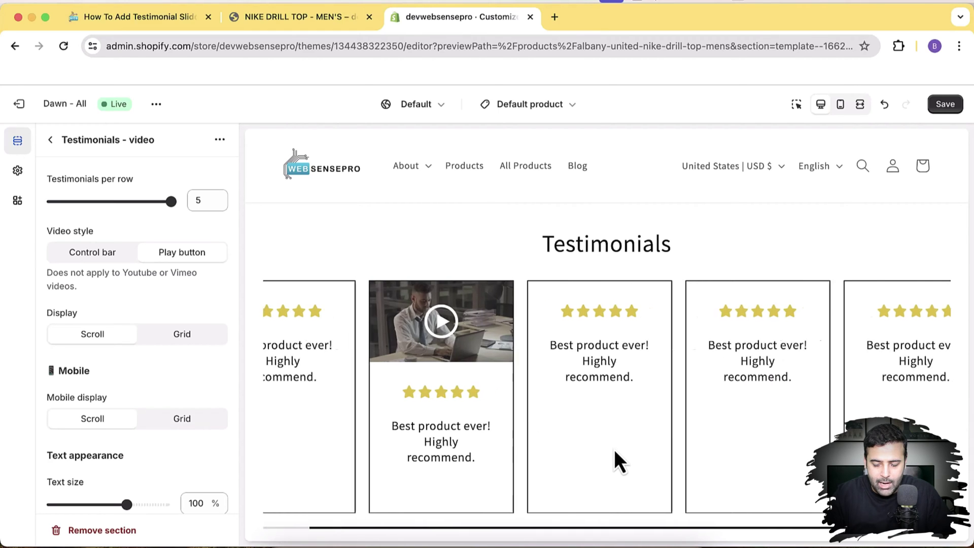
scroll(531, 453, "left", 3)
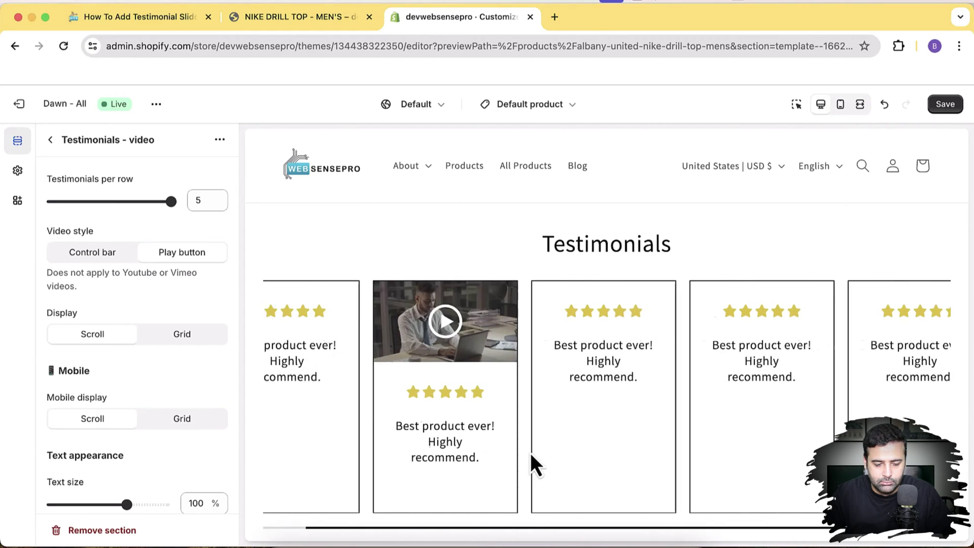
scroll(188, 323, "down", 5)
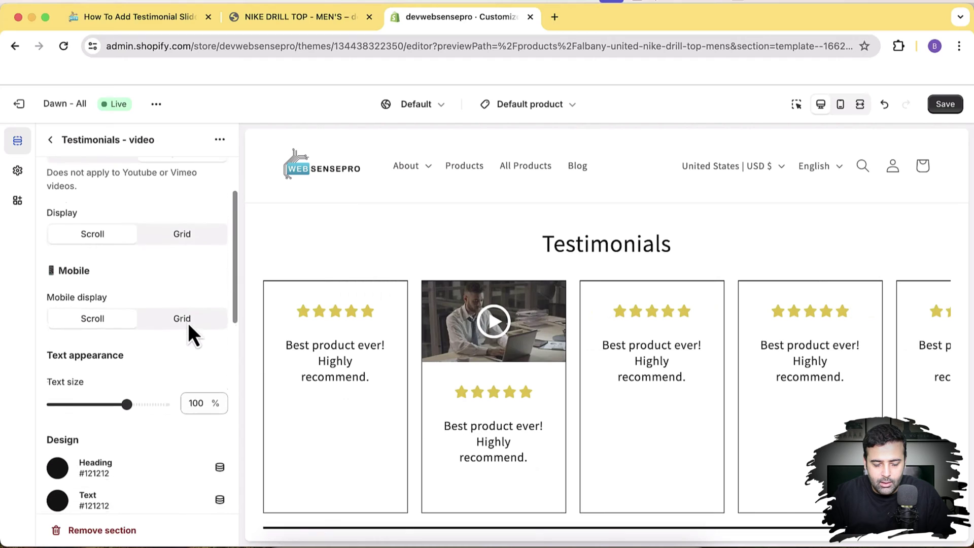
Set the testimonial text size to 95%
left_click_drag(127, 344, 89, 344)
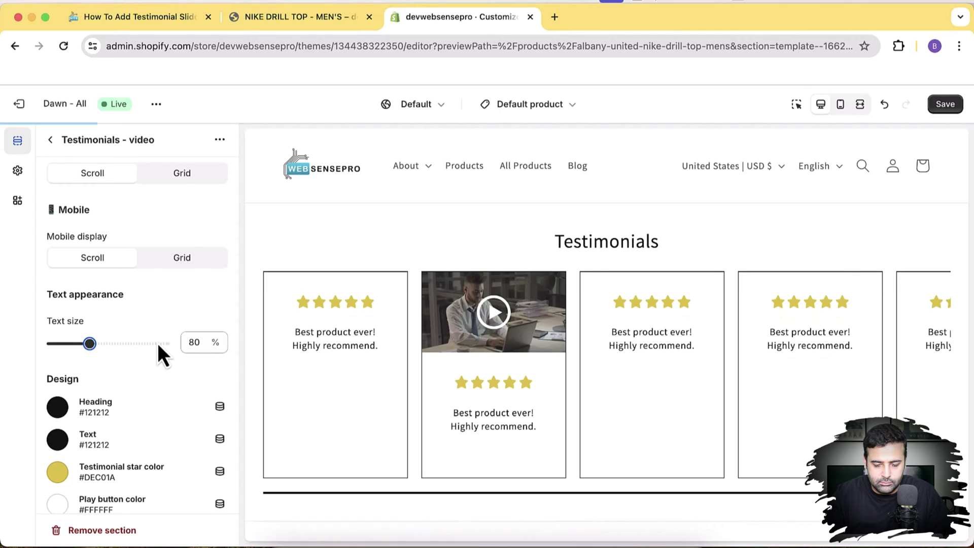
left_click_drag(89, 344, 117, 343)
scroll(166, 291, "down", 5)
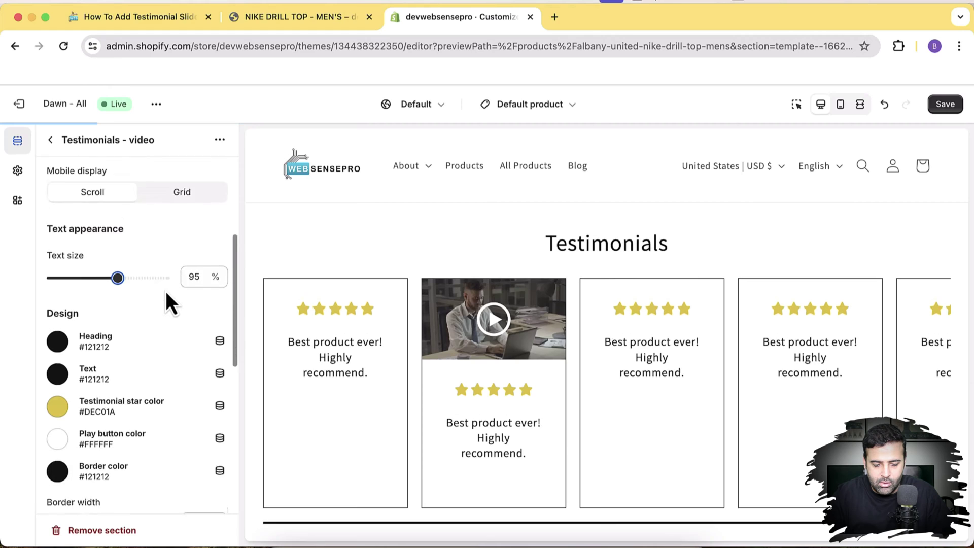
Make the Testimonials heading red and the stars olive
left_click(58, 244)
left_click(146, 282)
left_click(167, 229)
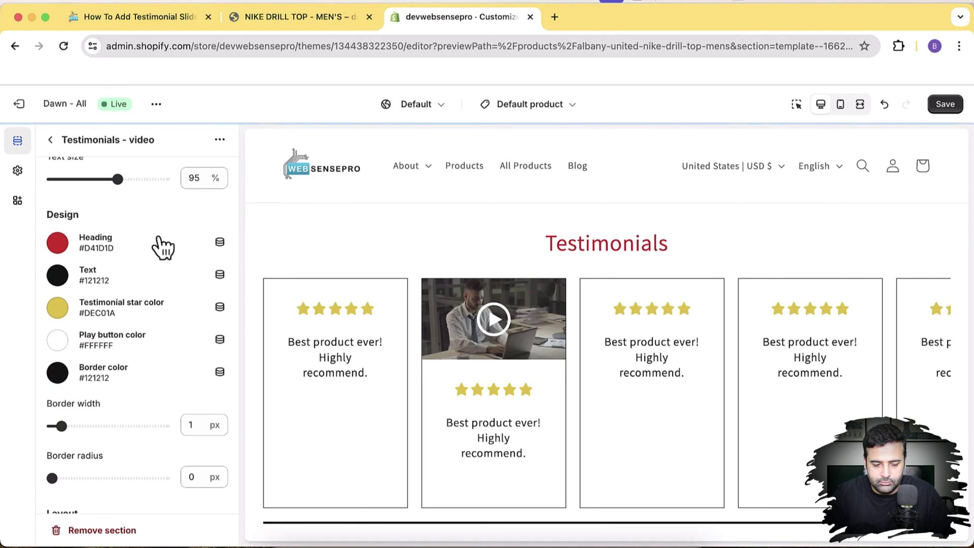
left_click(65, 309)
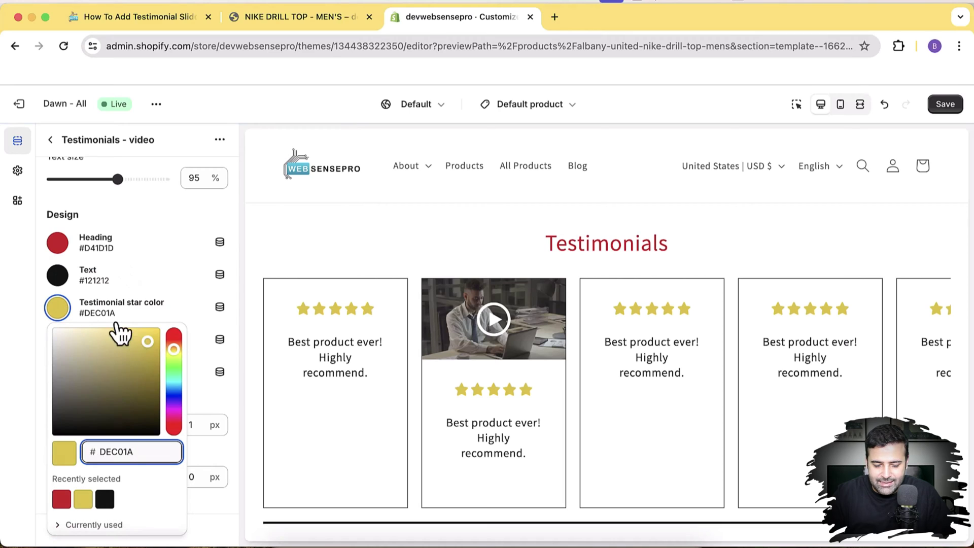
left_click(125, 388)
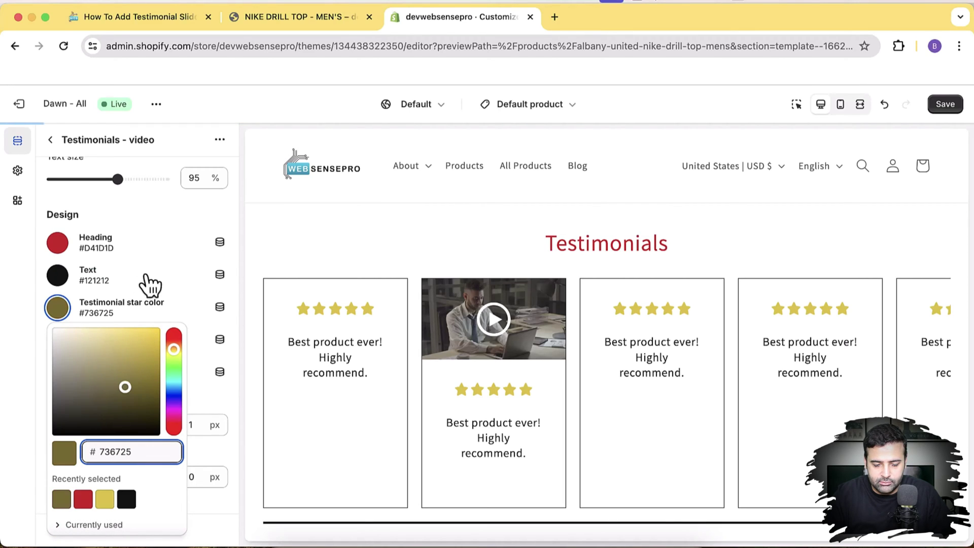
left_click(69, 278)
Make the review text red (#DA3939) and the video play button red (#E61717)
left_click(59, 280)
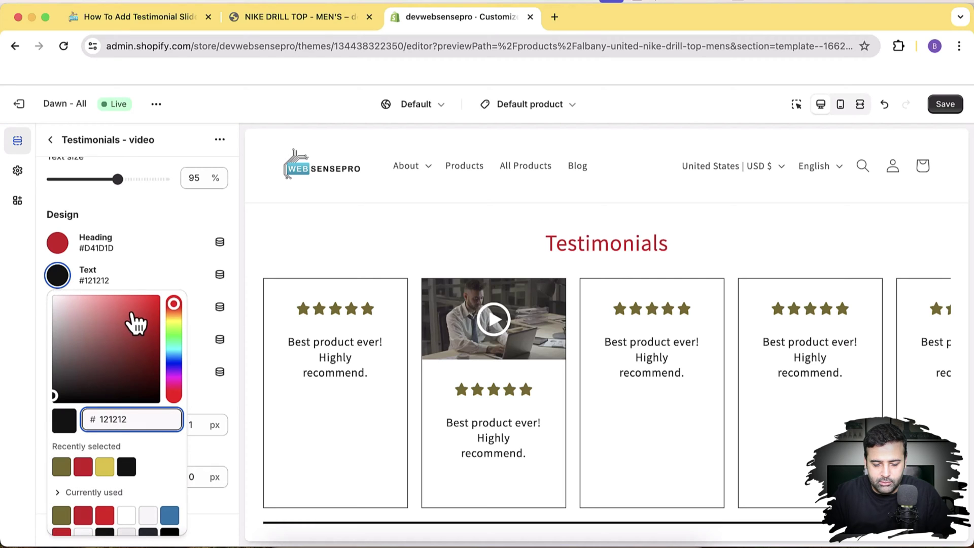
left_click(132, 311)
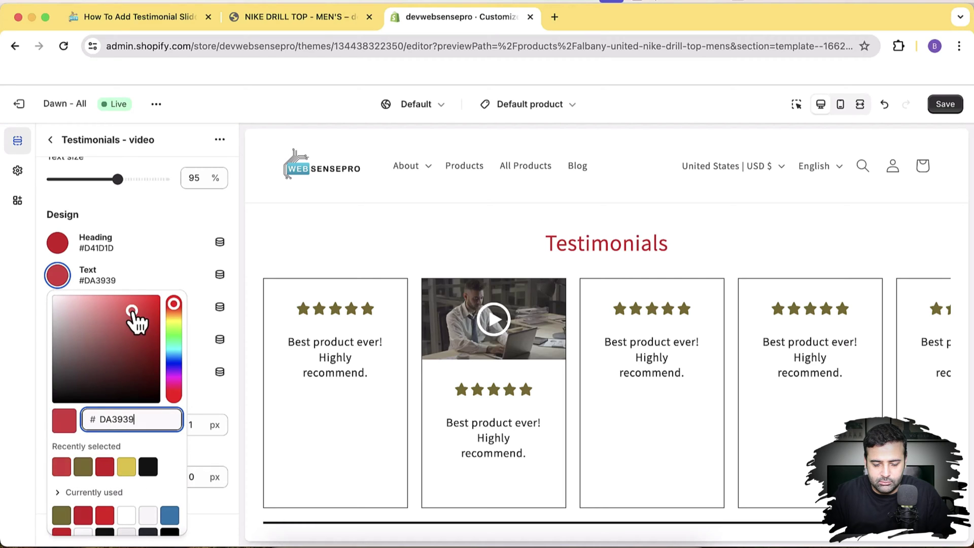
left_click(232, 262)
scroll(224, 291, "down", 2)
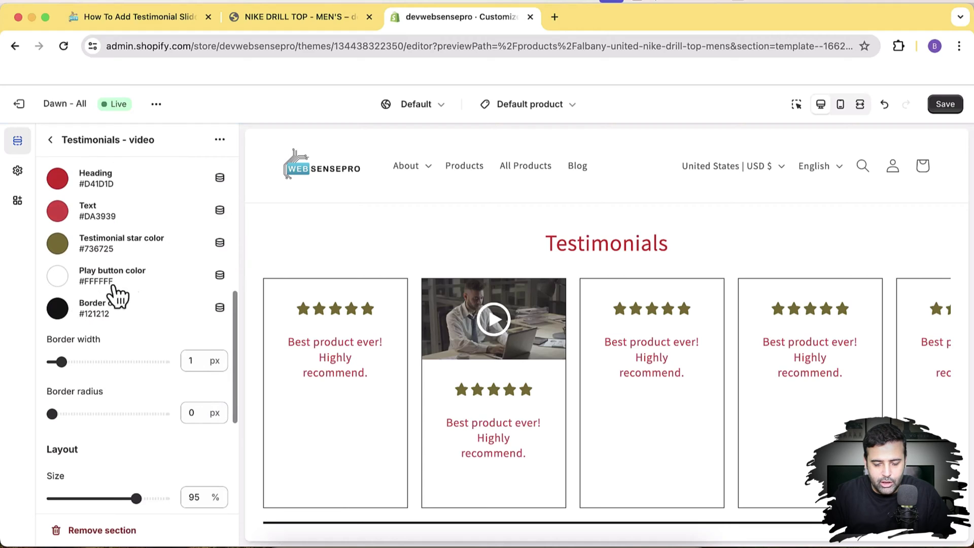
left_click(65, 279)
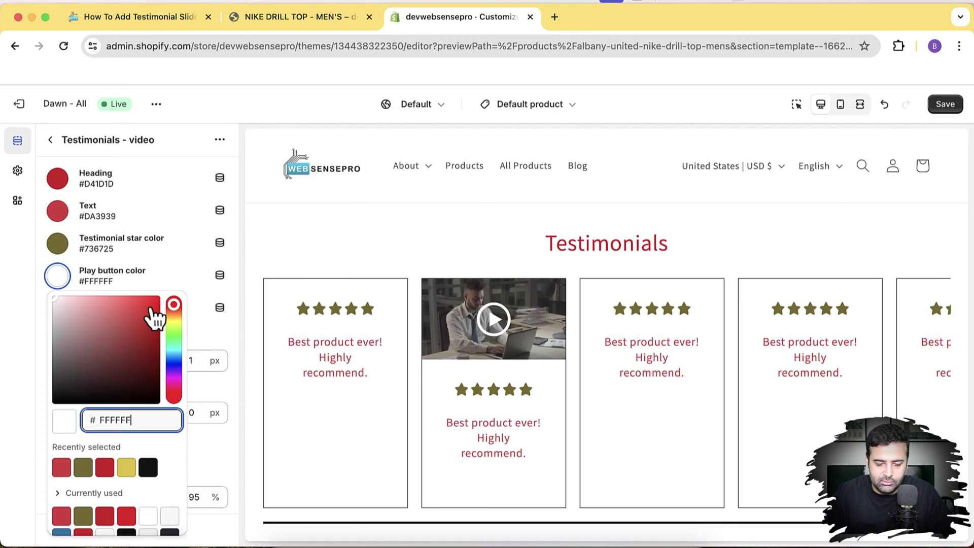
left_click(150, 307)
left_click(229, 264)
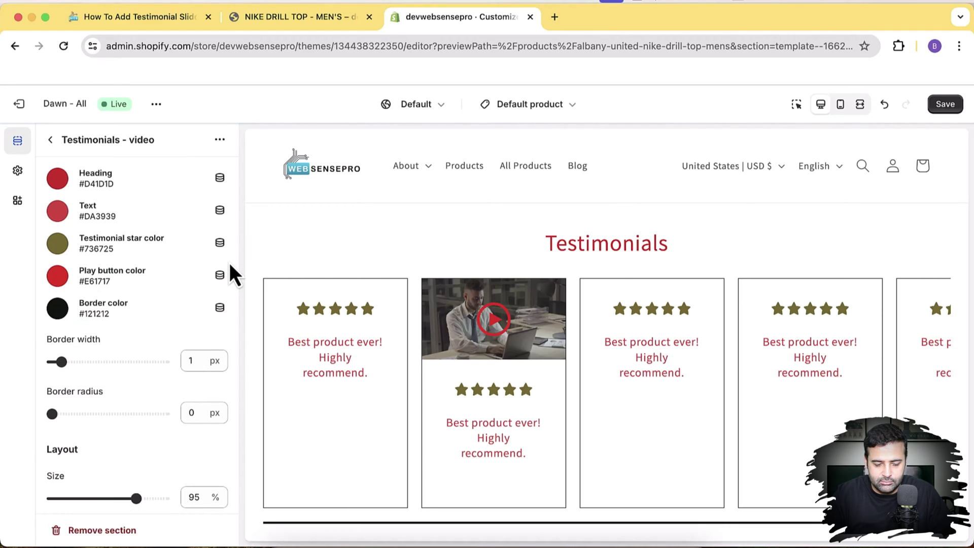
Set the testimonial card border colour to bright green #33DE7A
left_click(58, 308)
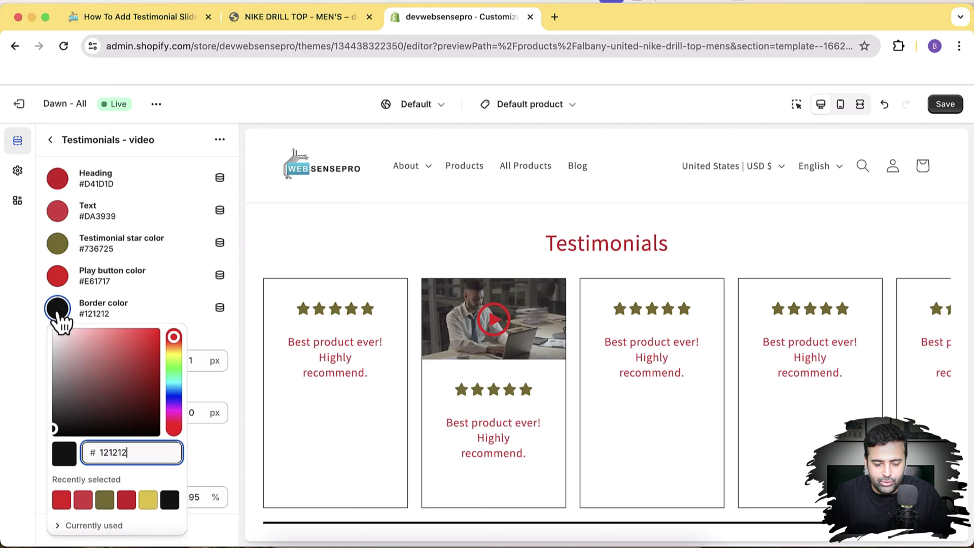
left_click(173, 375)
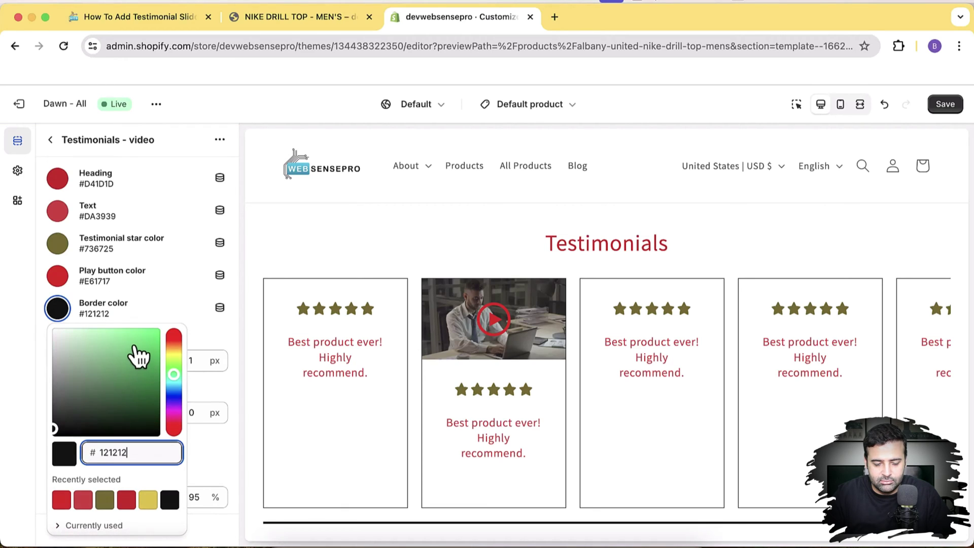
left_click(135, 343)
left_click(217, 330)
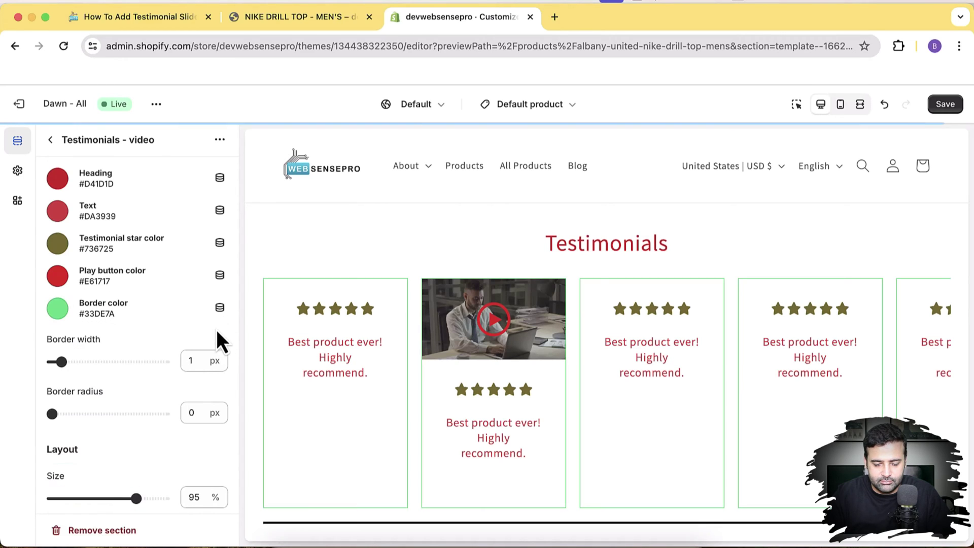
Set Border width to 4 px, Border radius to 26 px and Layout Size to 85%
scroll(166, 320, "down", 2)
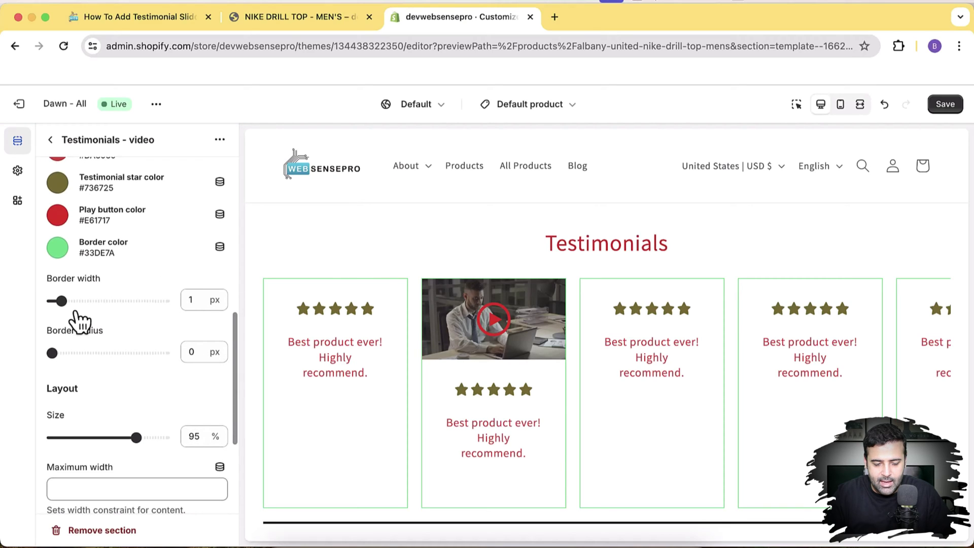
left_click_drag(61, 301, 90, 301)
scroll(69, 335, "down", 1)
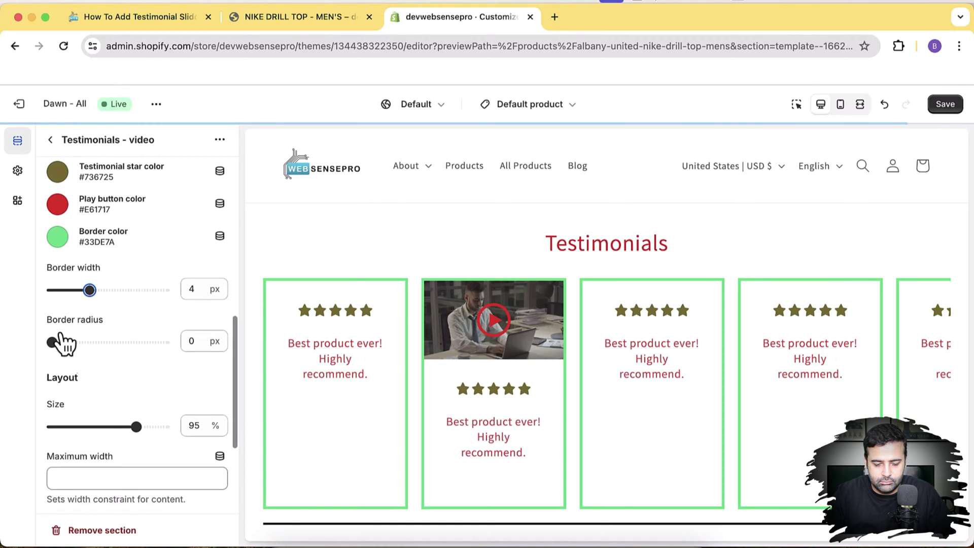
left_click_drag(53, 342, 110, 342)
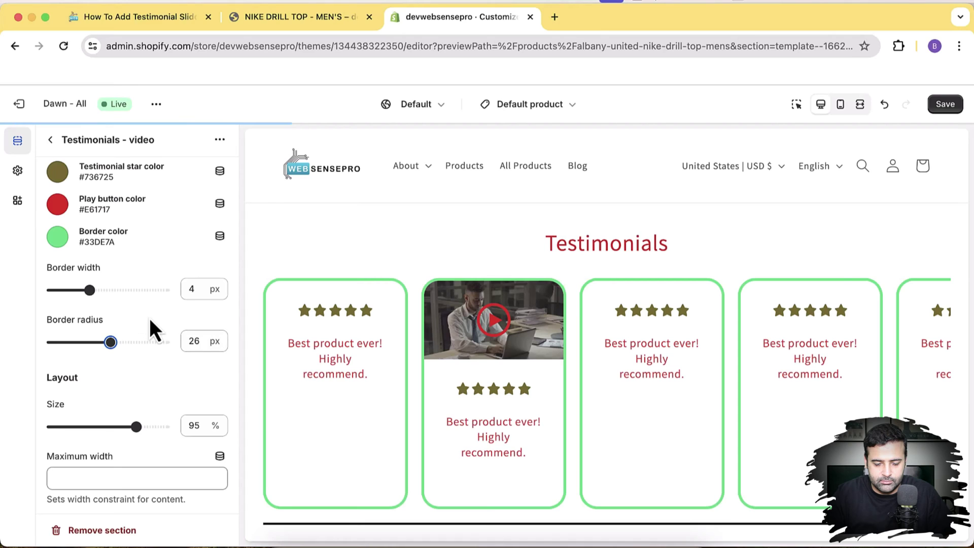
scroll(138, 328, "down", 3)
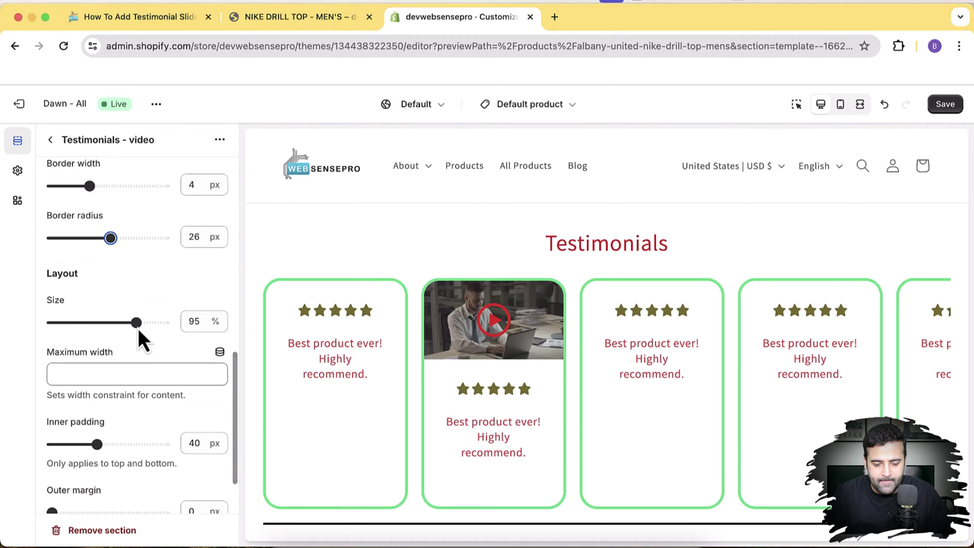
left_click_drag(138, 328, 94, 333)
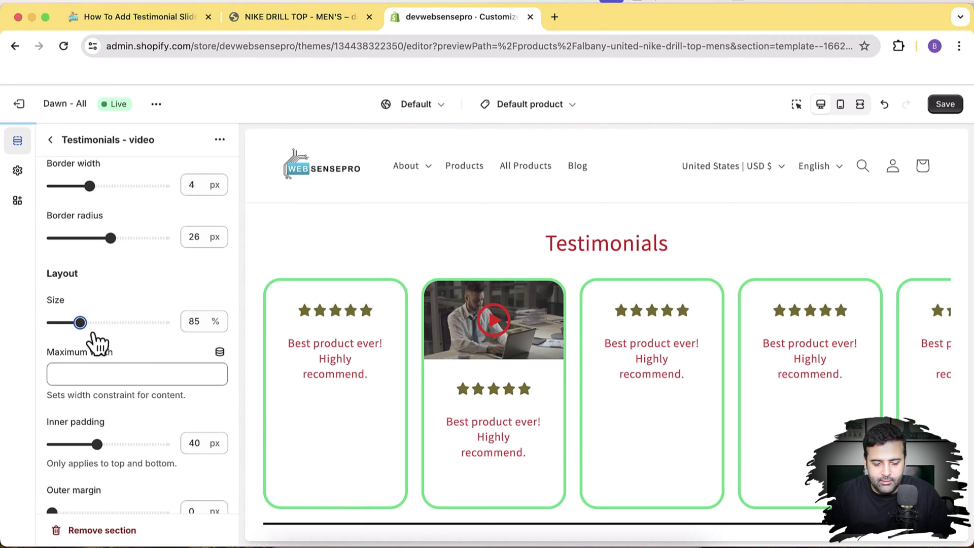
Widen the section to 100% size and leave Maximum width empty after trying 800
left_click_drag(85, 329, 157, 329)
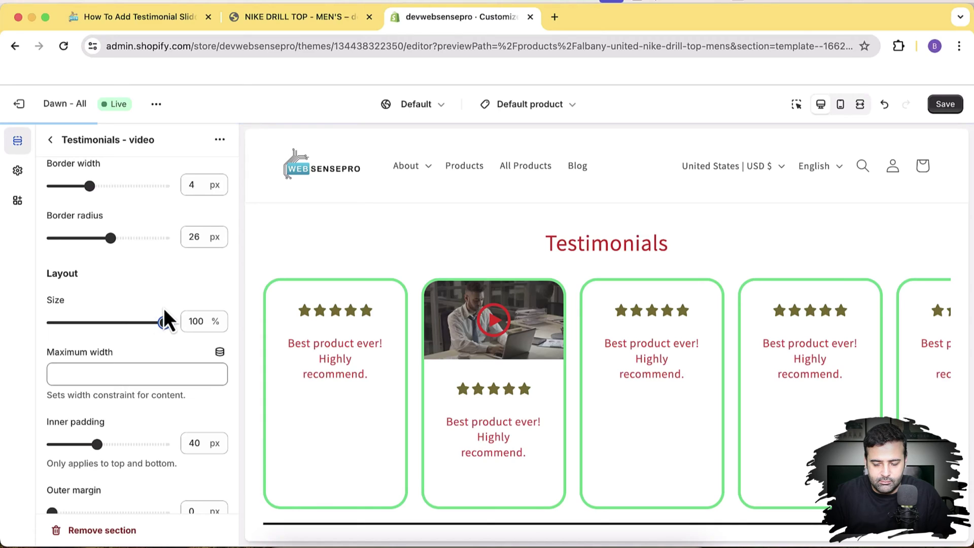
scroll(117, 325, "down", 1)
left_click(133, 331)
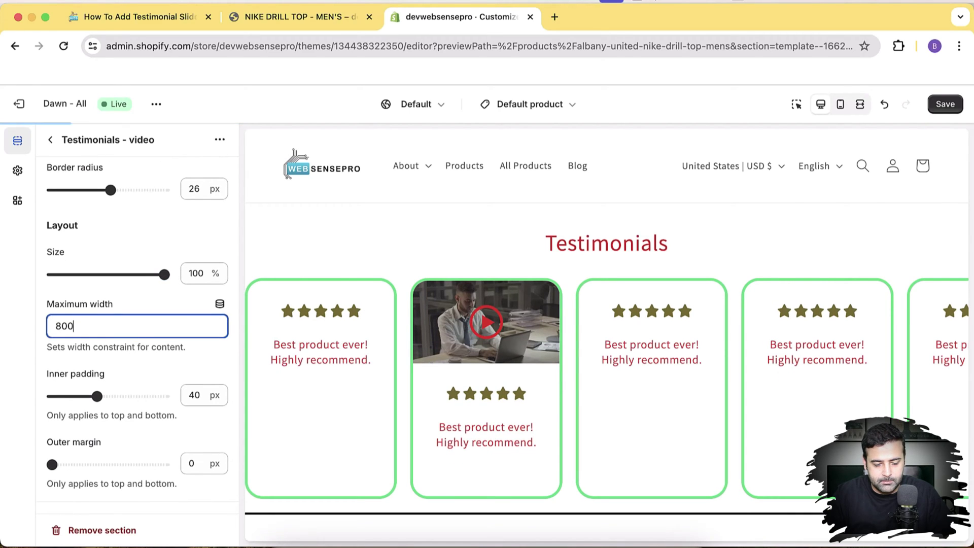
type("800")
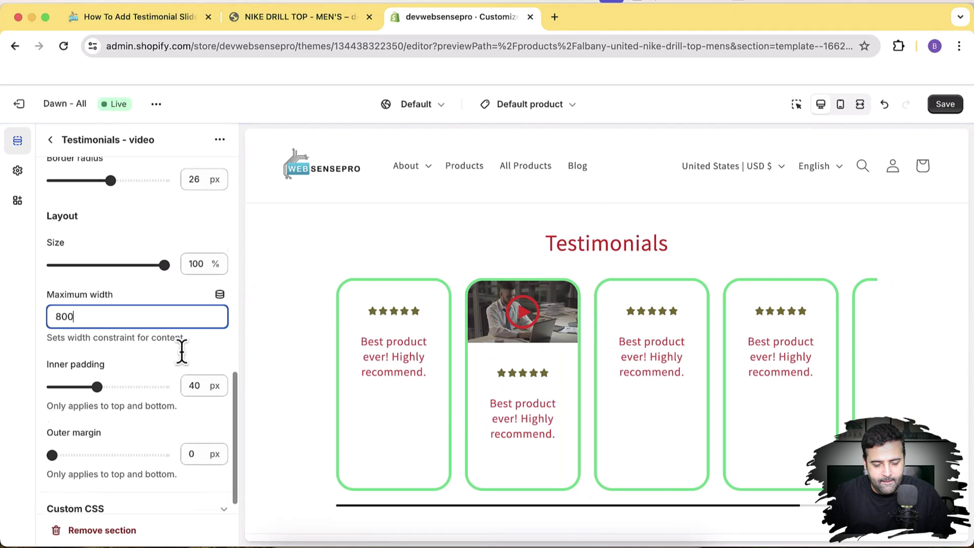
scroll(172, 350, "down", 2)
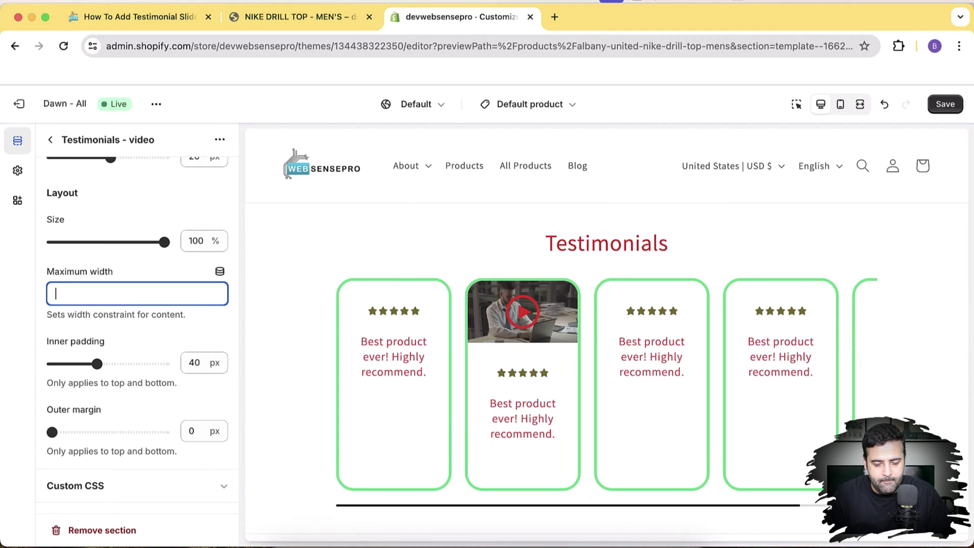
left_click(97, 363)
Set inner padding to 55 px and outer margin to 50 px
mouse_move(97, 364)
left_mouse_down()
mouse_move(69, 364)
mouse_move(114, 364)
left_mouse_up()
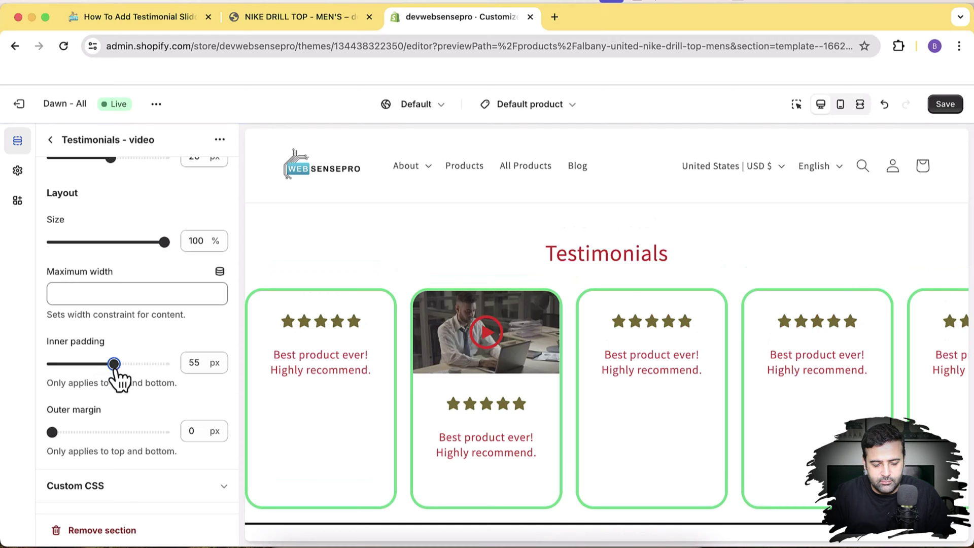
left_click_drag(52, 432, 108, 431)
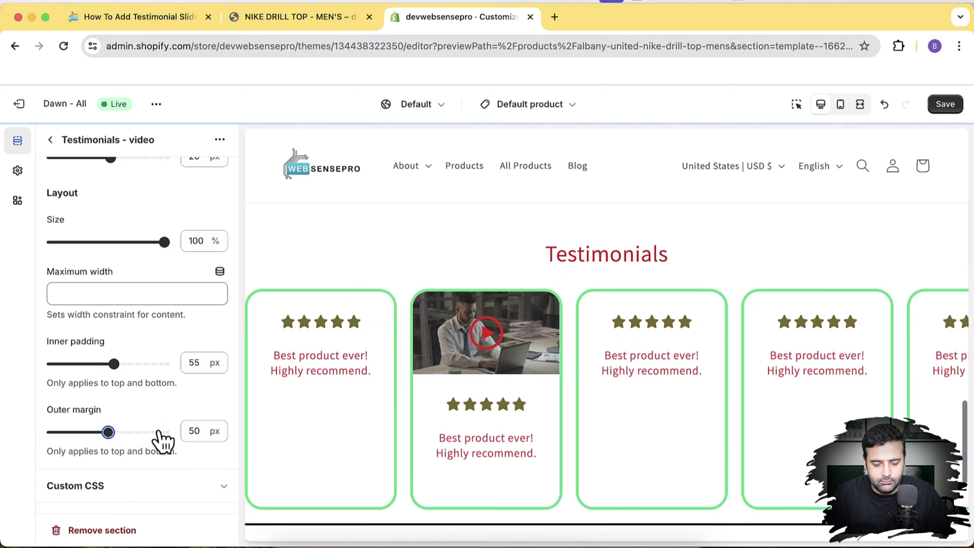
scroll(159, 436, "up", 3)
scroll(158, 432, "up", 10)
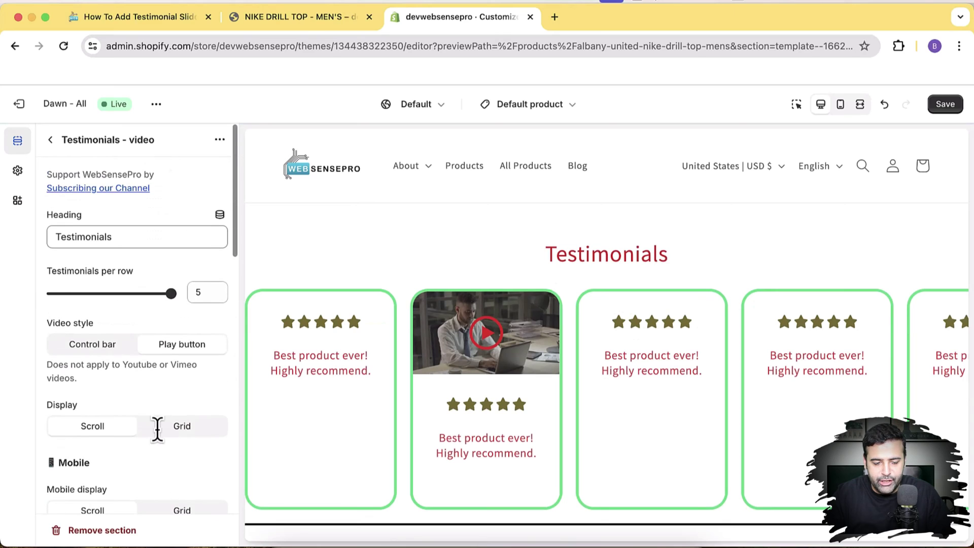
Add a sixth Testimonial block under Testimonials - video, inspect it, and return to sections
left_click(50, 141)
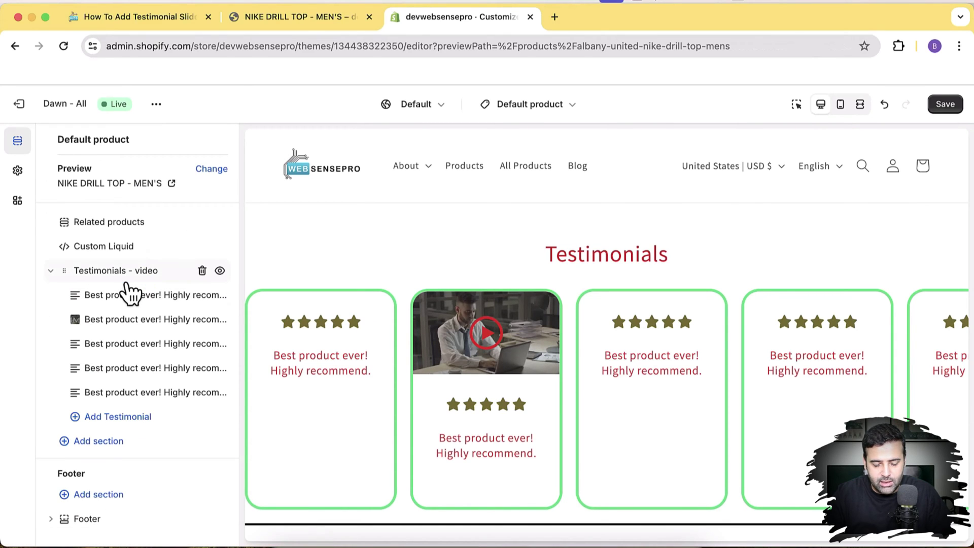
left_click(134, 418)
left_click(130, 419)
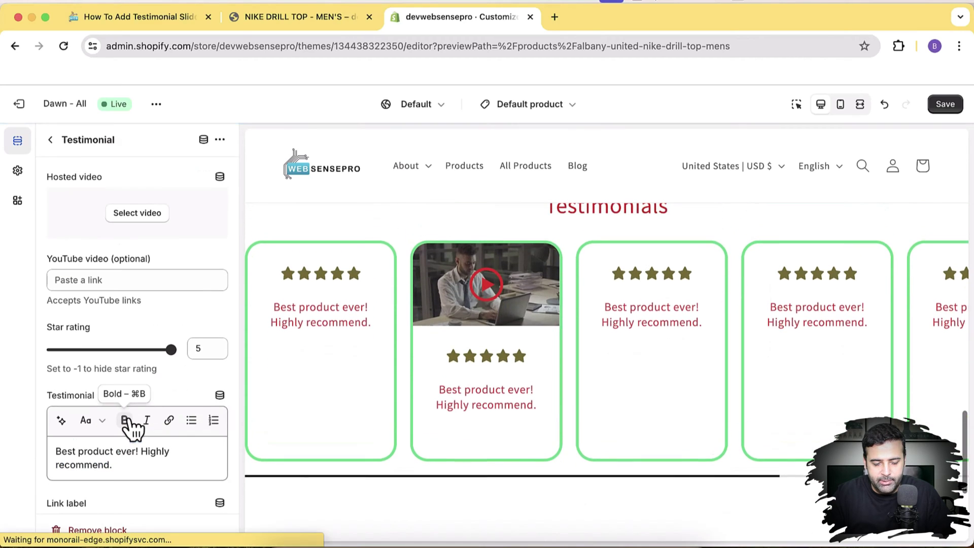
scroll(180, 318, "down", 2)
scroll(180, 317, "down", 1)
scroll(522, 320, "right", 3)
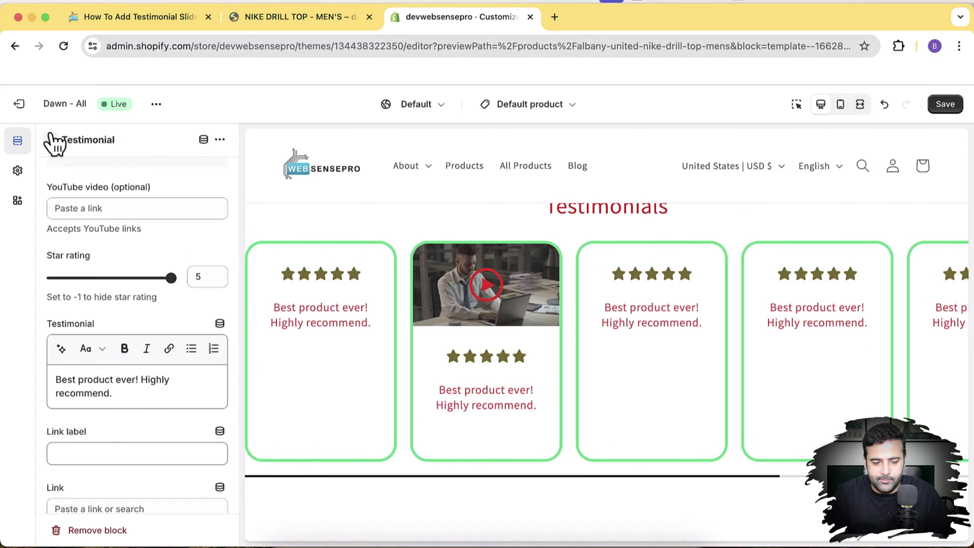
left_click(52, 141)
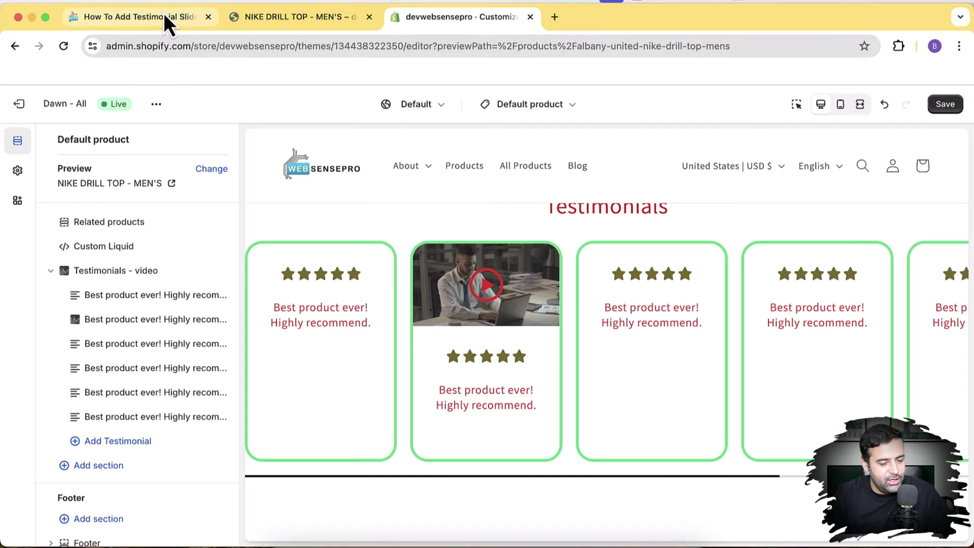
Check the live NIKE DRILL TOP product page, then go home via the WEBSENSEPRO logo
left_click(163, 13)
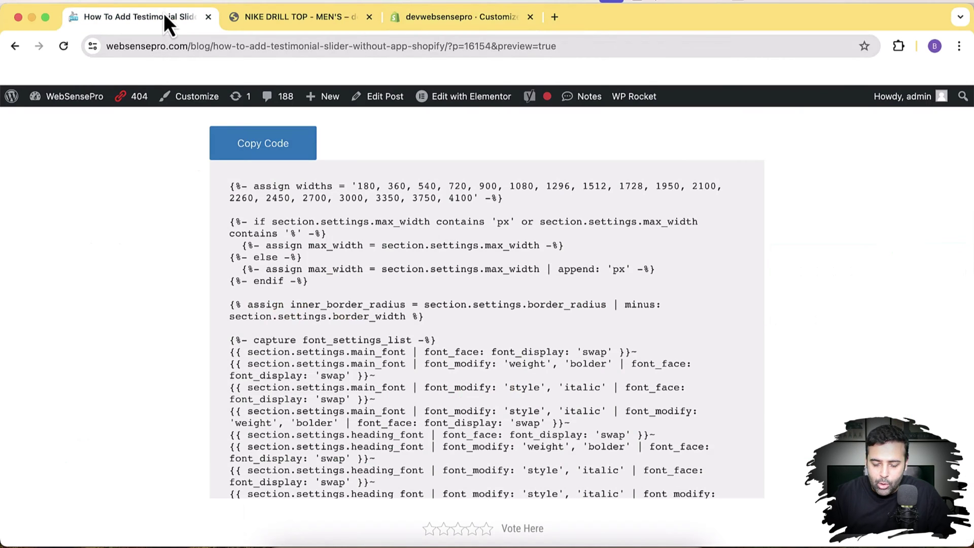
left_click(318, 22)
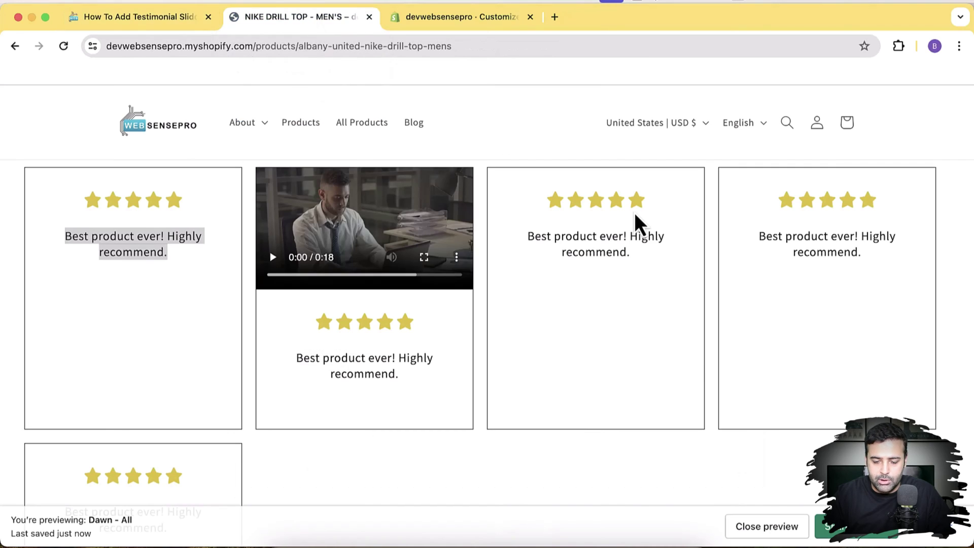
scroll(606, 298, "up", 20)
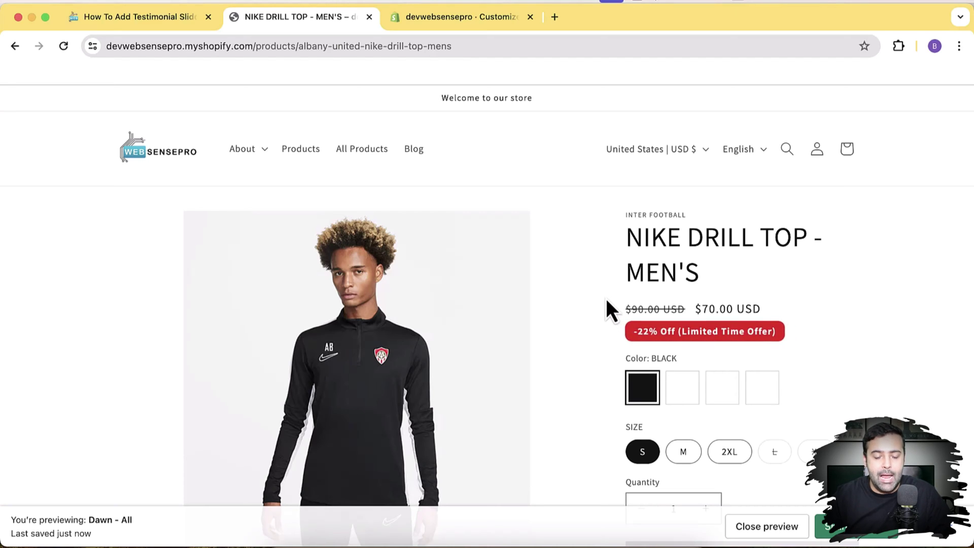
left_click(163, 155)
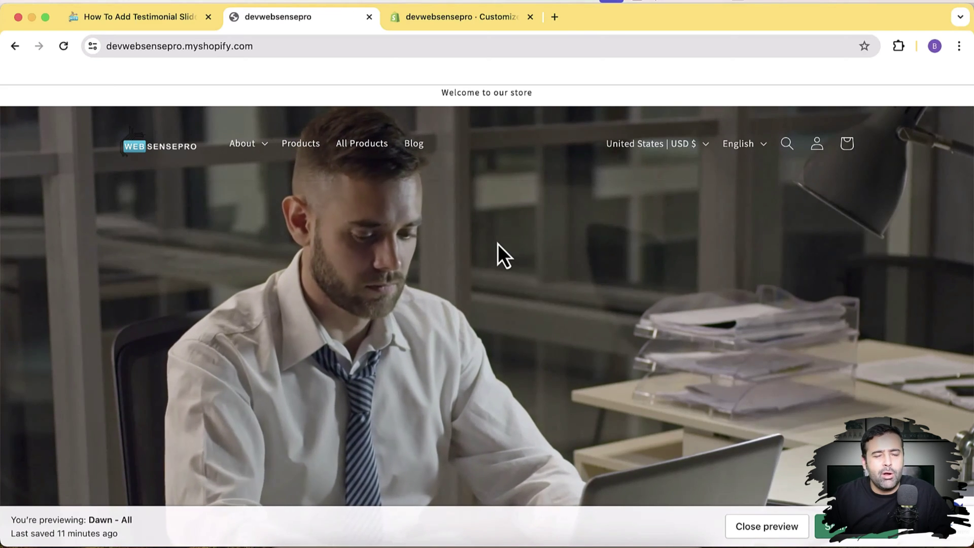
scroll(497, 243, "down", 3)
scroll(498, 243, "up", 3)
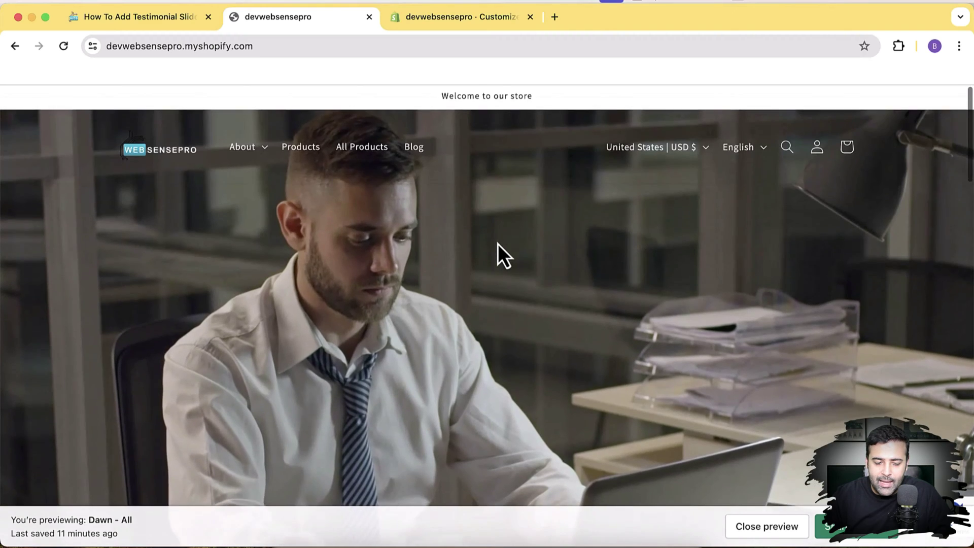
scroll(497, 244, "down", 3)
scroll(498, 243, "down", 2)
scroll(498, 244, "up", 5)
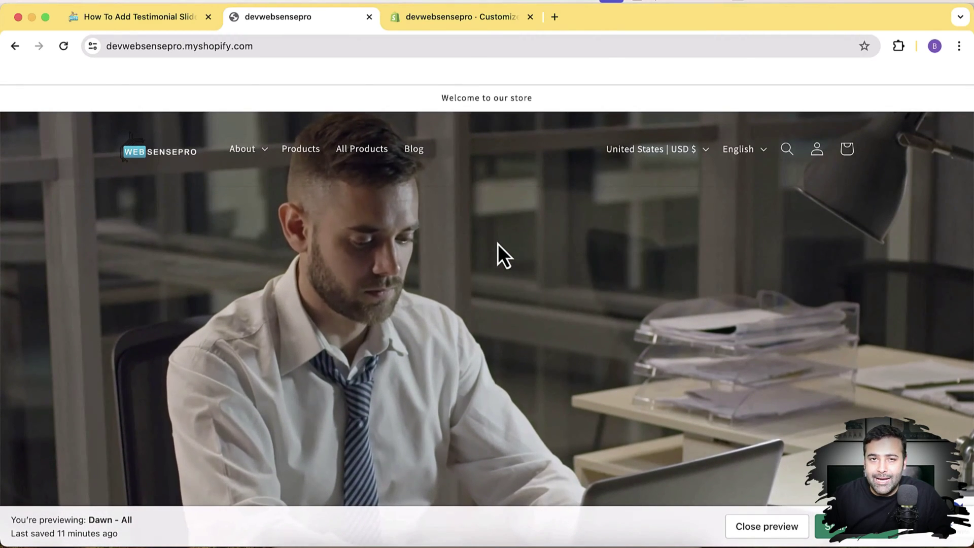
scroll(498, 244, "down", 3)
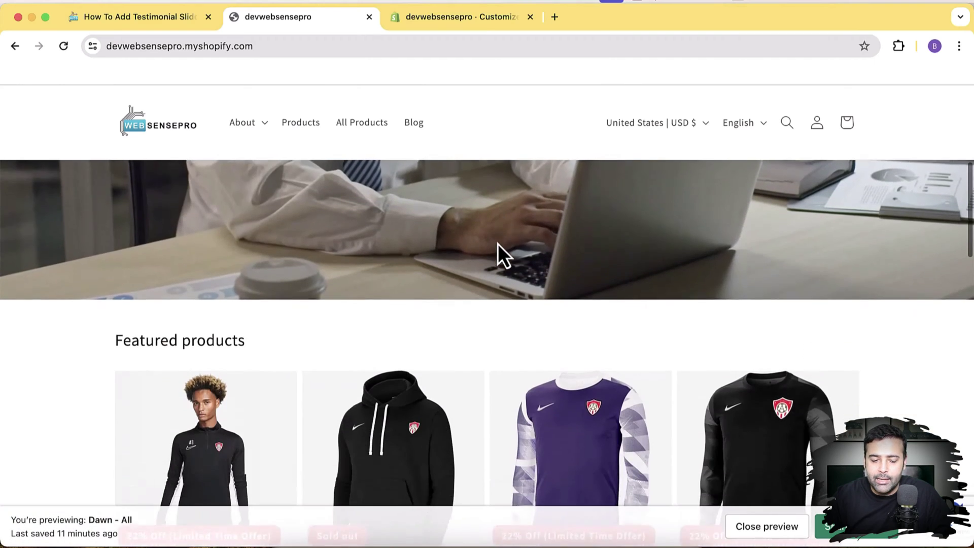
scroll(498, 243, "up", 2)
scroll(498, 244, "up", 1)
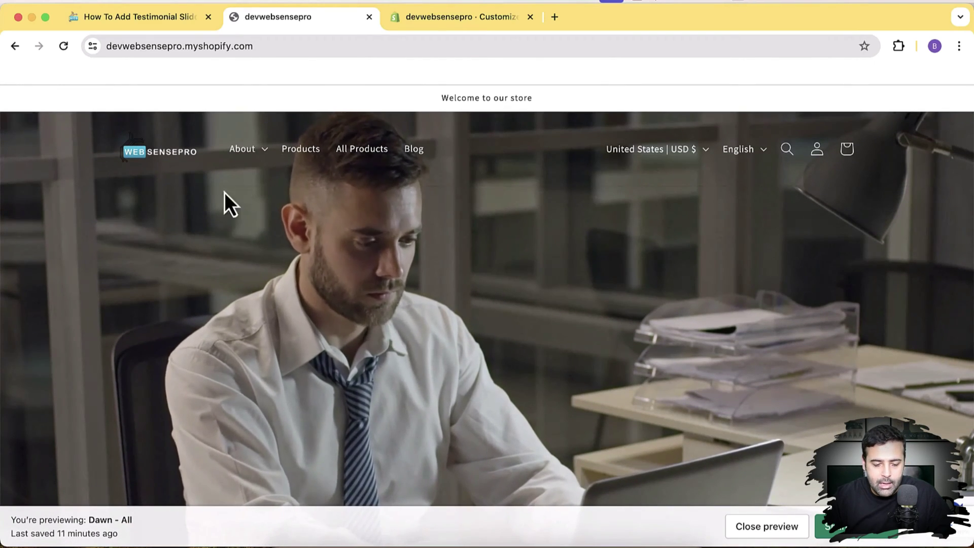
scroll(496, 269, "down", 3)
scroll(497, 269, "up", 3)
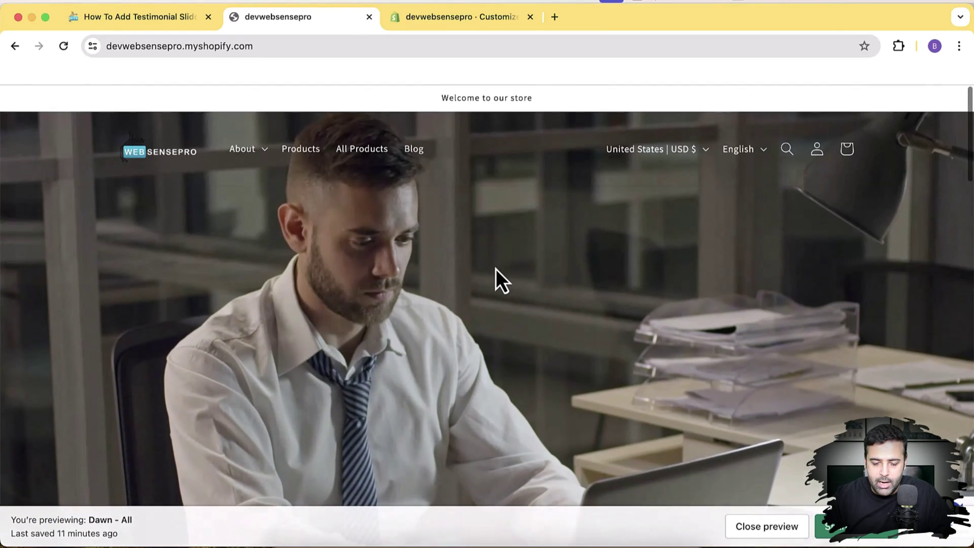
scroll(462, 306, "down", 2)
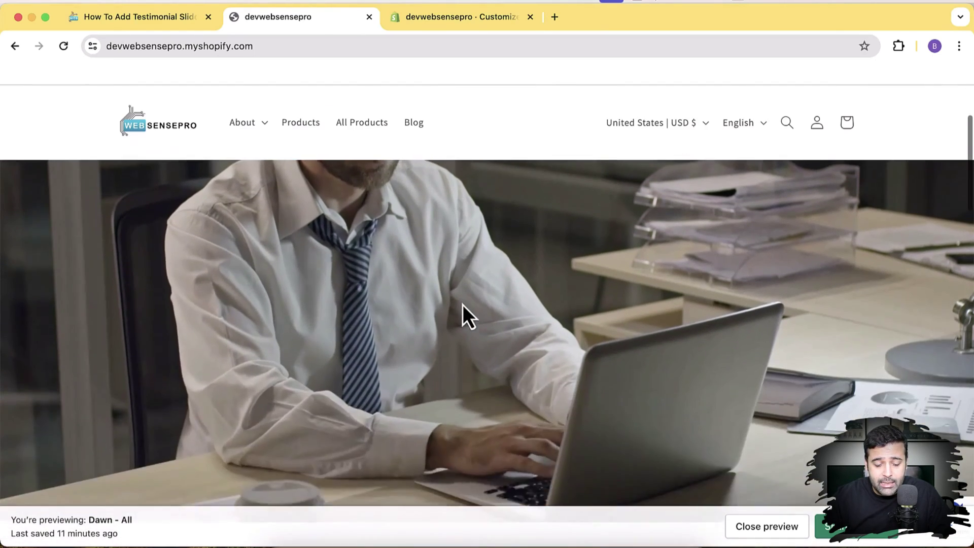
scroll(463, 306, "up", 2)
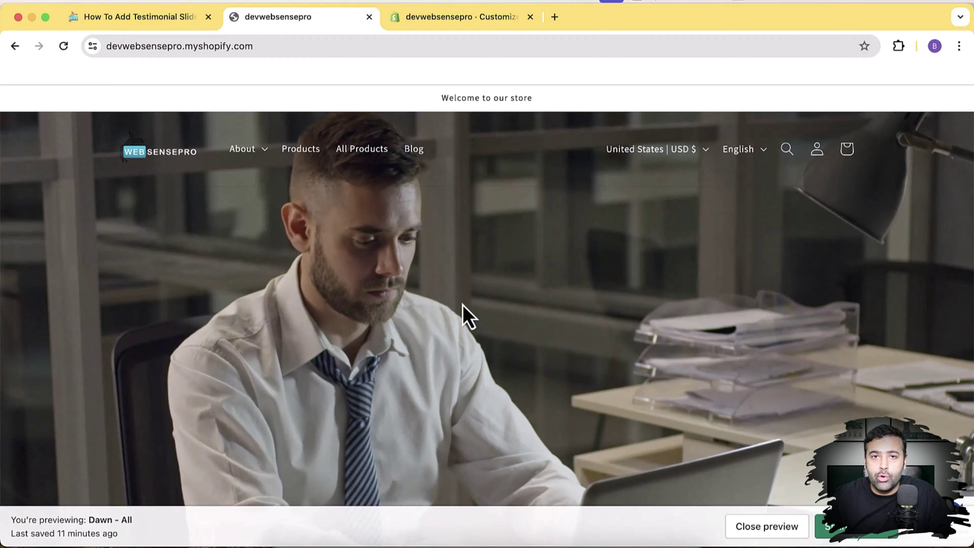
scroll(462, 273, "down", 1)
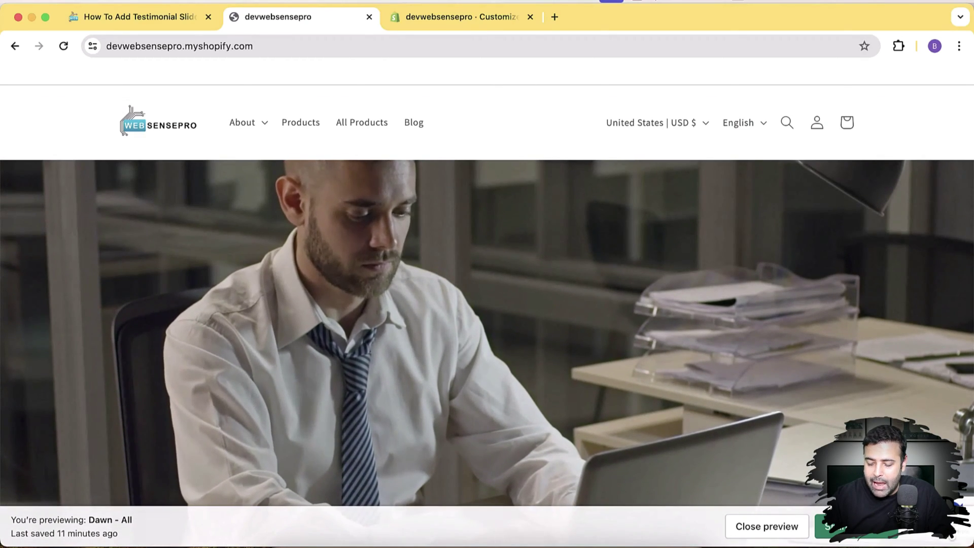
scroll(686, 356, "up", 2)
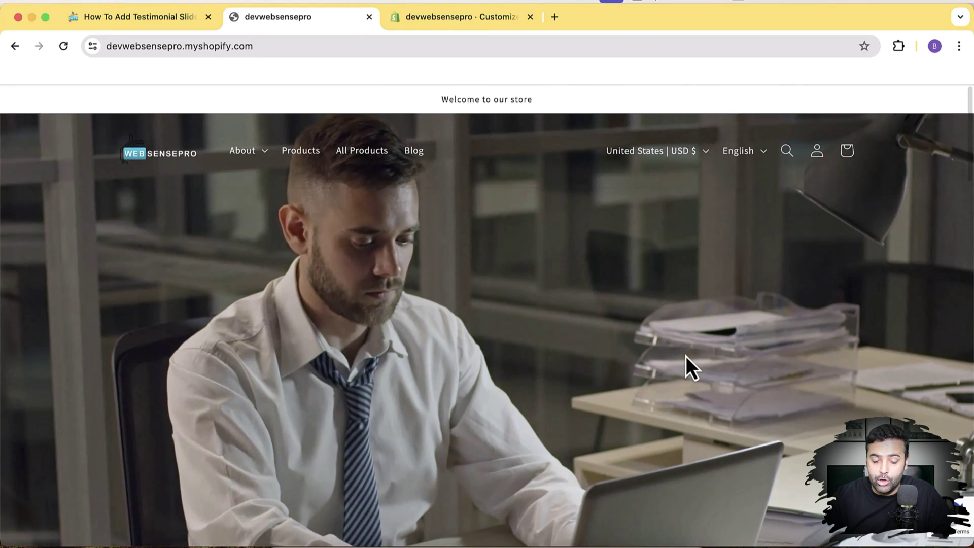
scroll(593, 365, "down", 1)
scroll(593, 365, "down", 2)
scroll(594, 365, "up", 3)
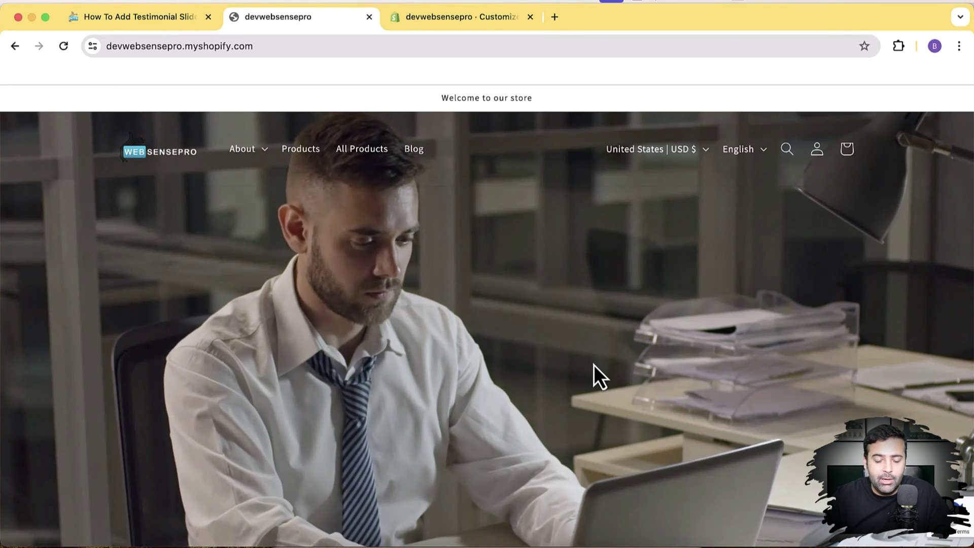
scroll(464, 284, "down", 10)
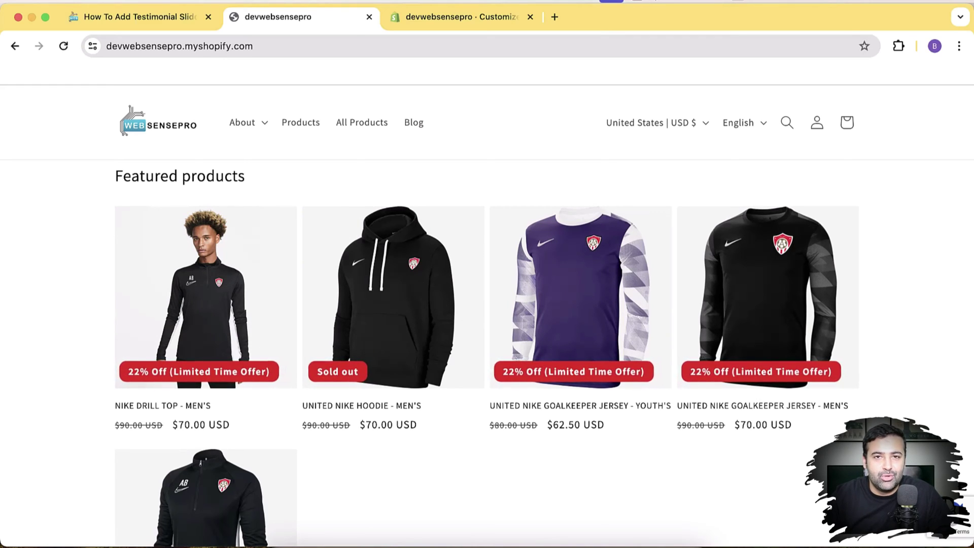
scroll(487, 304, "up", 1)
scroll(487, 304, "up", 10)
Open the store's /admin address in a new browser tab
left_click(345, 47)
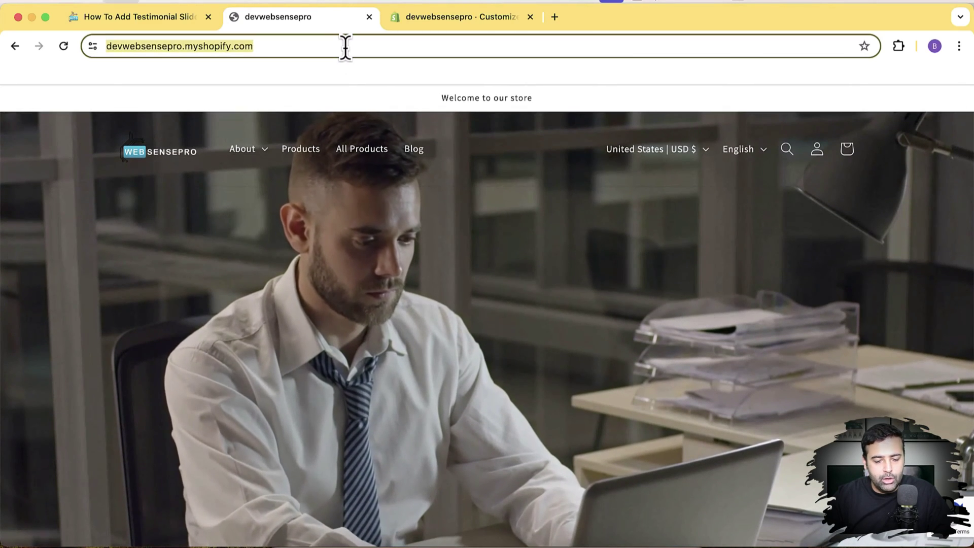
key("super+c")
key("super+t")
key("super+v")
type("admin")
key("Return")
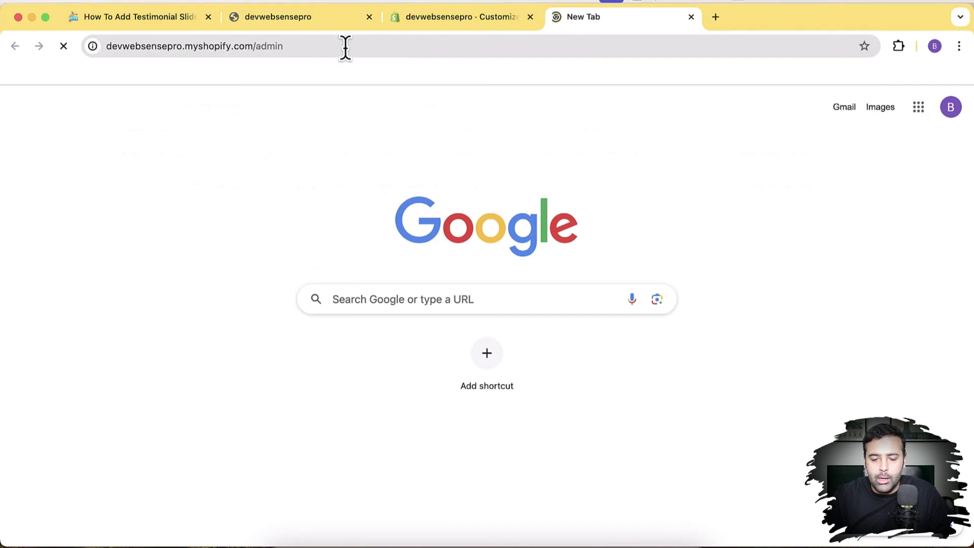
Leave the theme customizer without saving and browse Online Store > Themes to the free themes
left_click(500, 23)
left_click(530, 18)
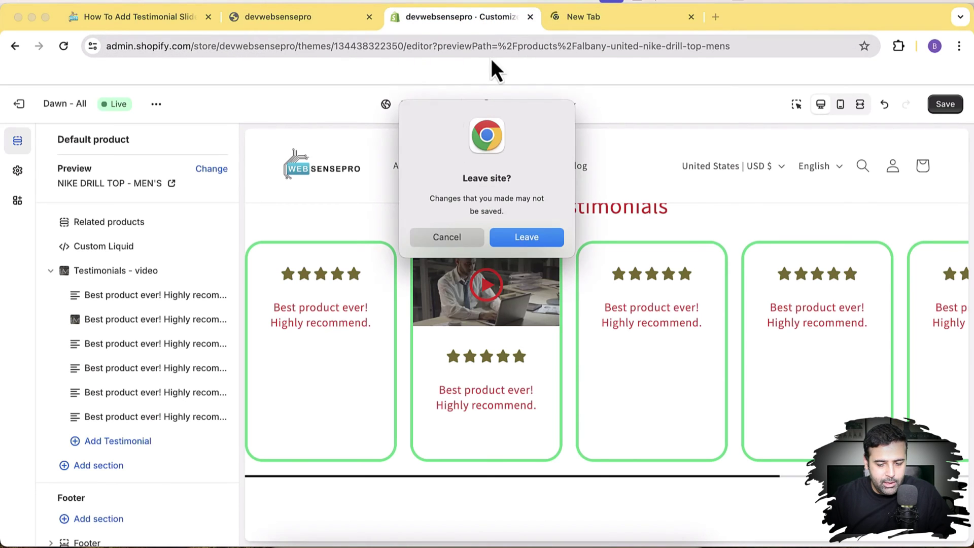
left_click(533, 235)
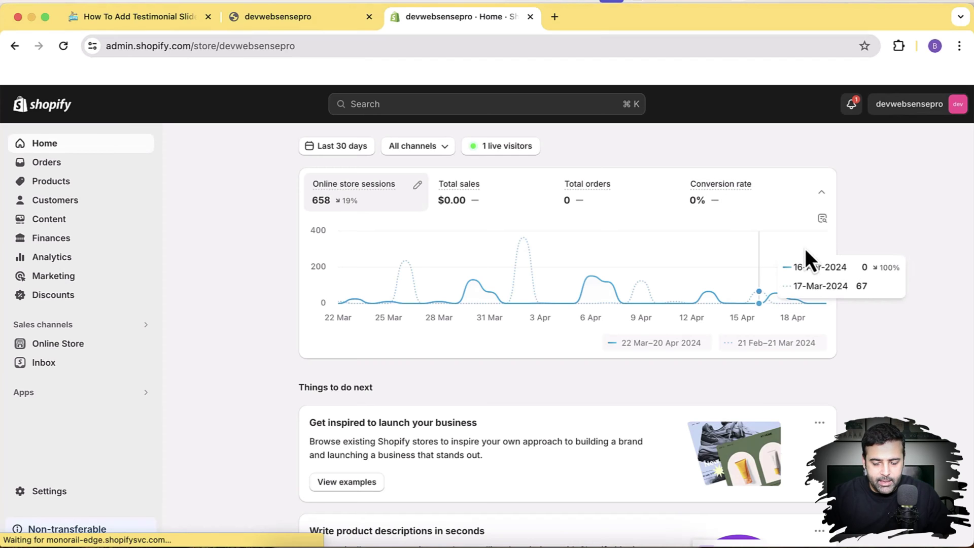
left_click(105, 352)
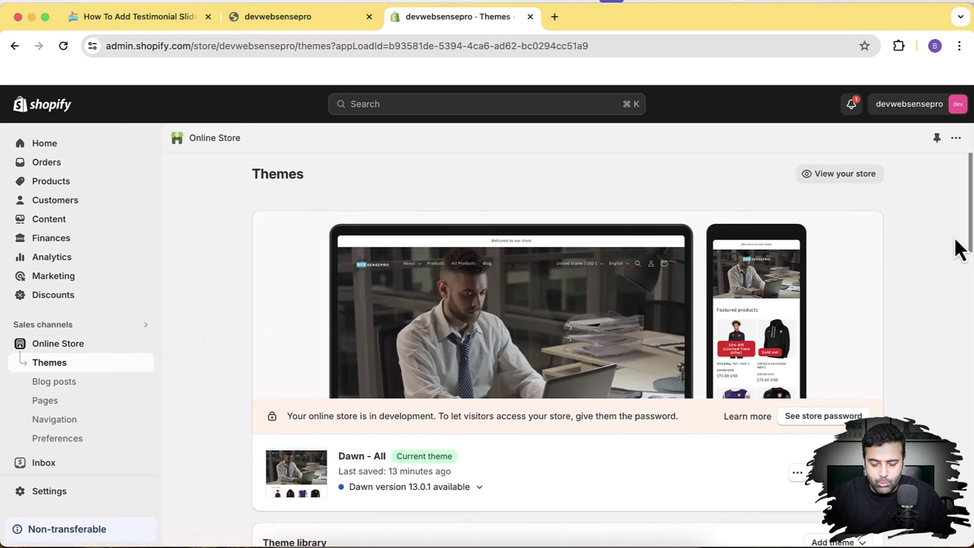
scroll(955, 238, "down", 10)
scroll(955, 238, "down", 5)
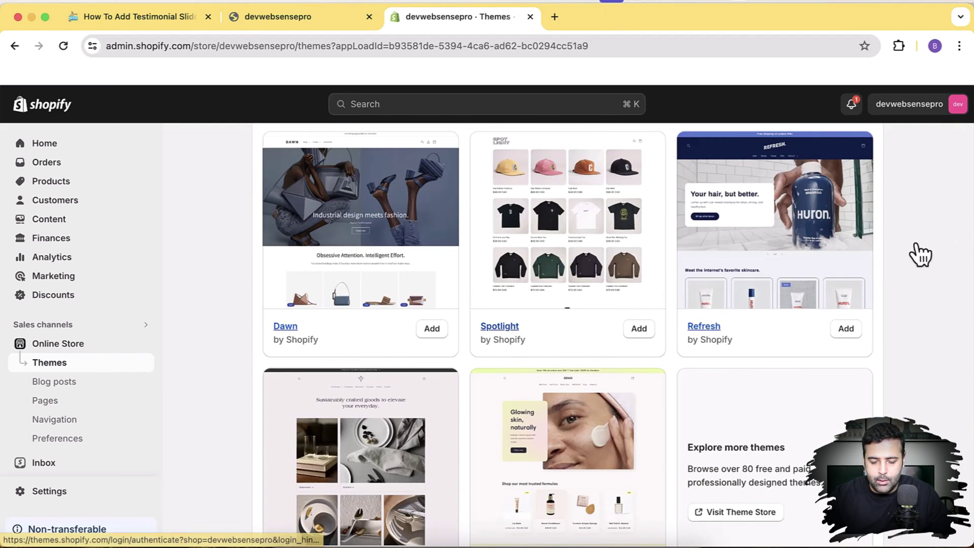
Add the free Dawn theme and publish it in place of Dawn - All
left_click(434, 329)
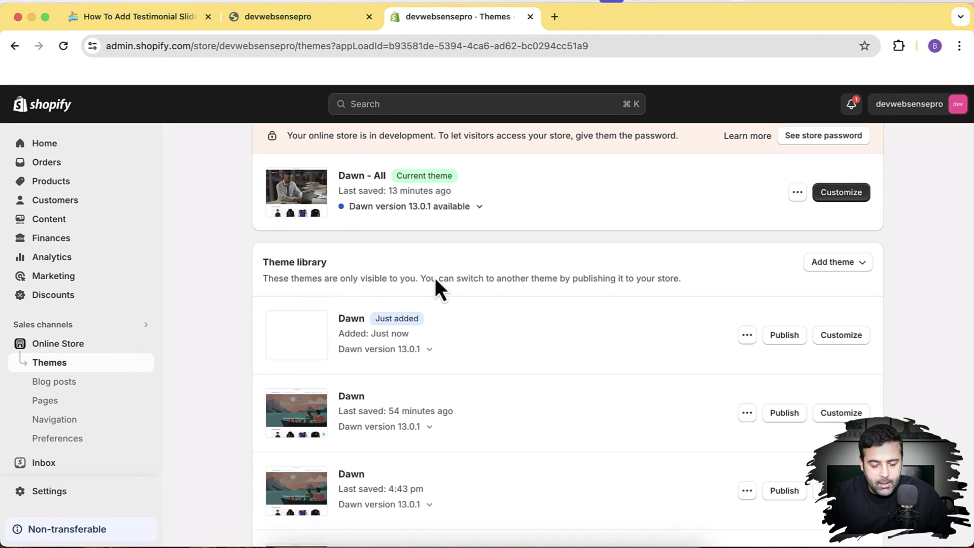
left_click(792, 335)
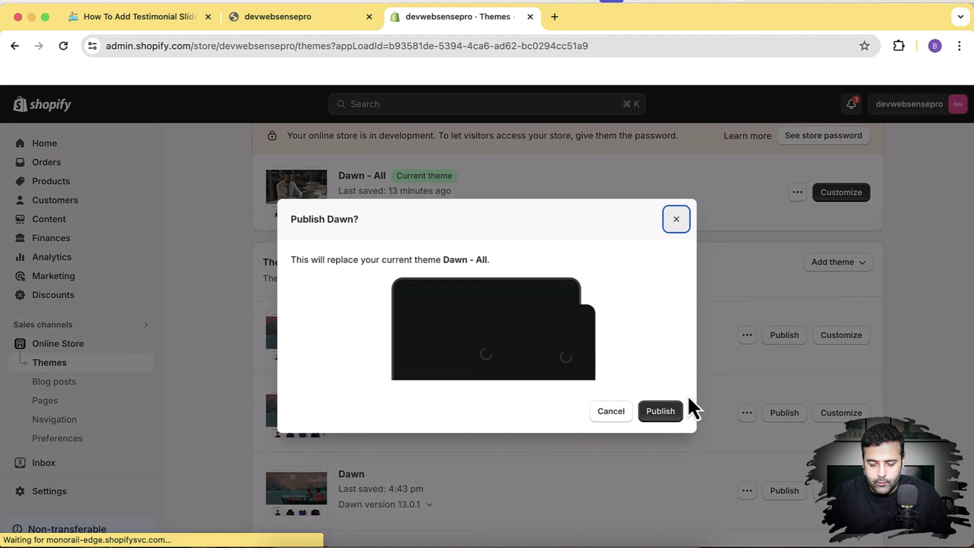
left_click(679, 414)
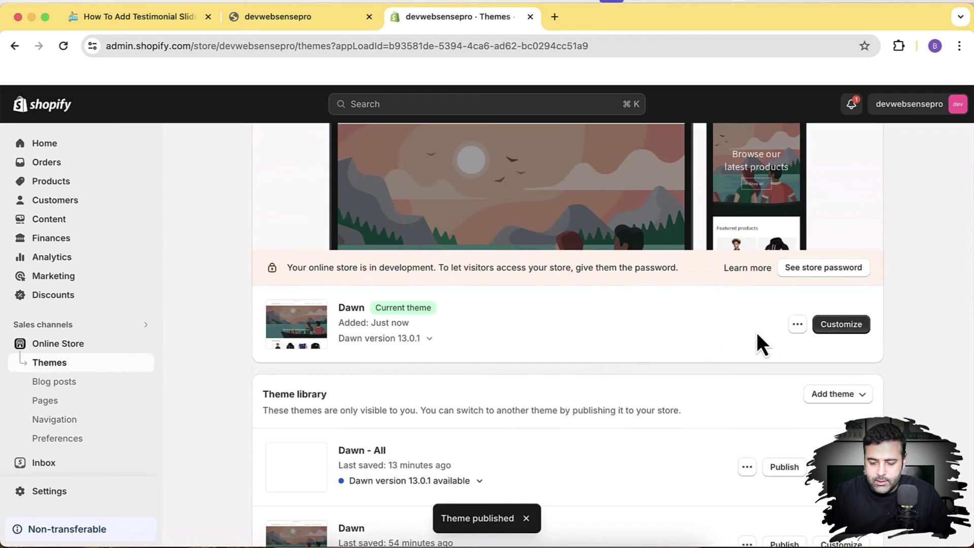
Preview the newly published Dawn theme and close the old storefront tab
left_click(798, 327)
left_click(721, 353)
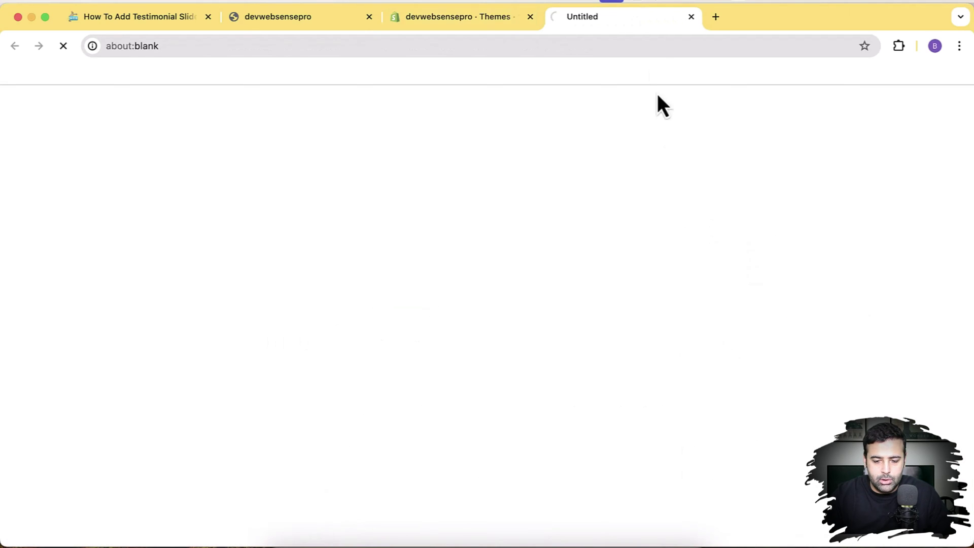
left_click_drag(638, 20, 457, 22)
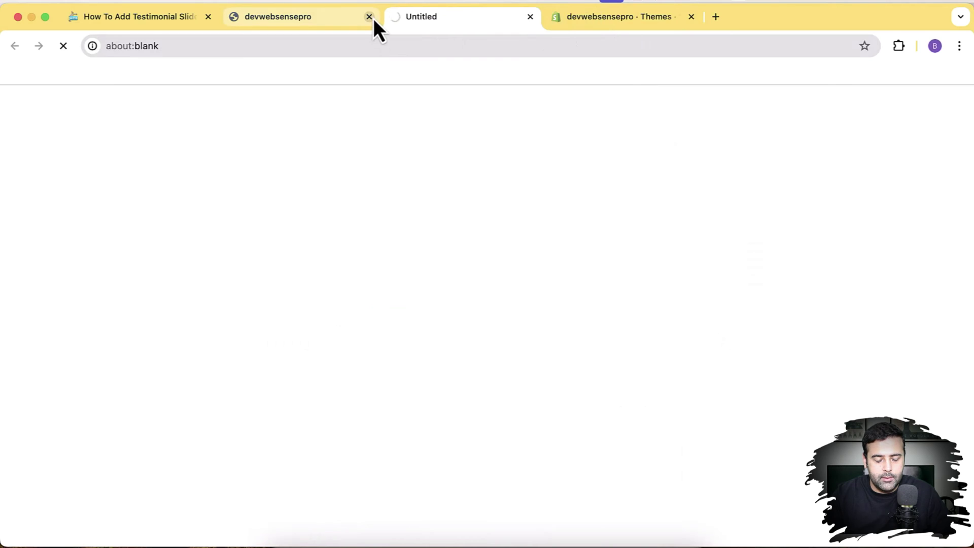
left_click(369, 17)
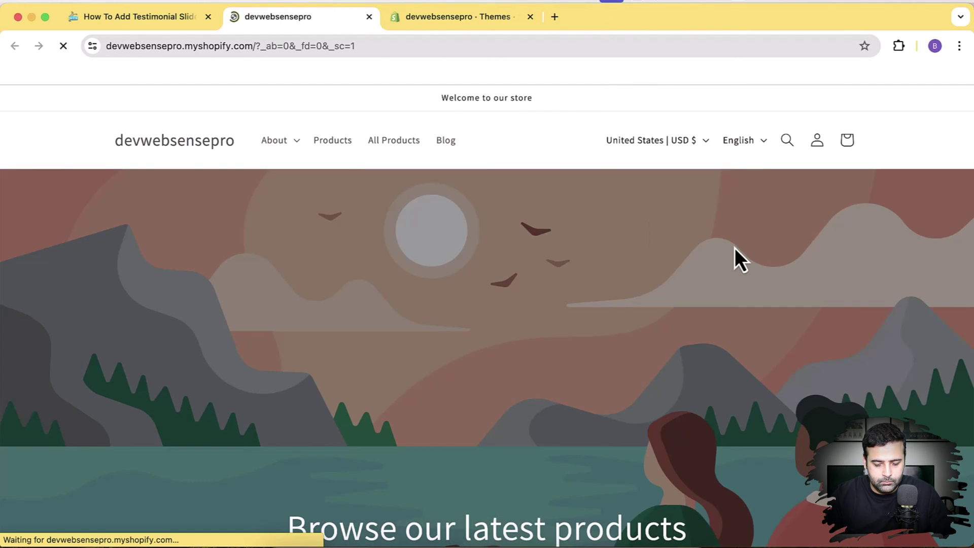
Open NIKE DRILL TOP - MEN'S from Featured products on the Dawn storefront and browse its page
scroll(735, 249, "down", 4)
scroll(735, 247, "down", 7)
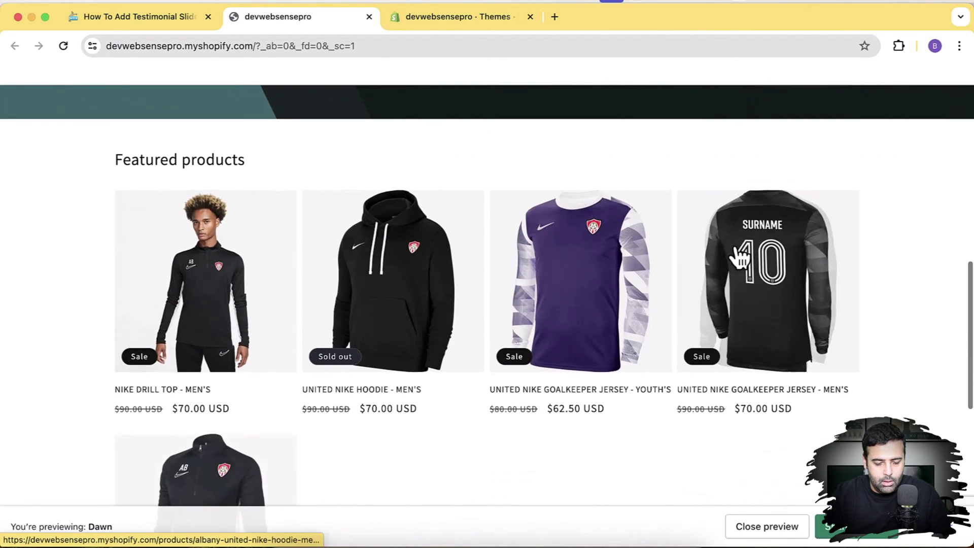
left_click(236, 312)
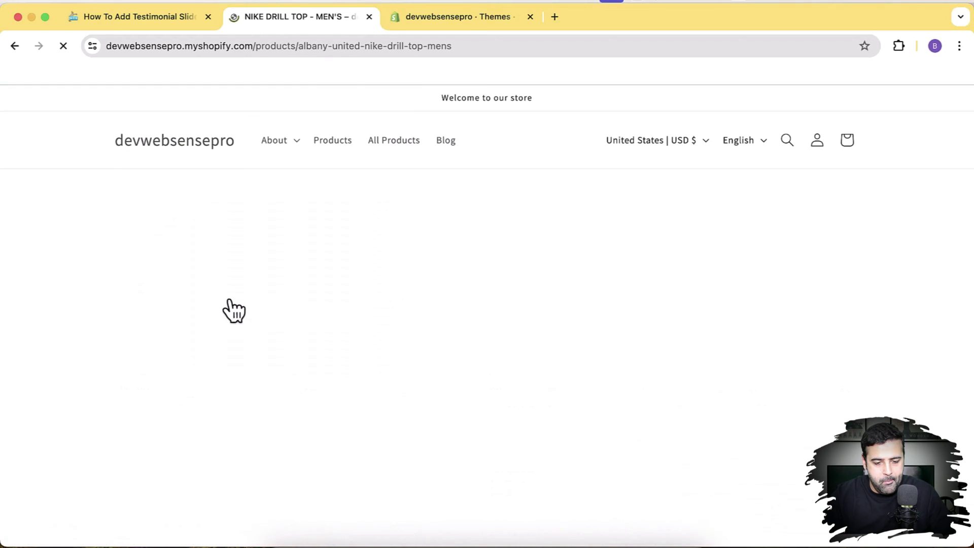
scroll(885, 274, "down", 10)
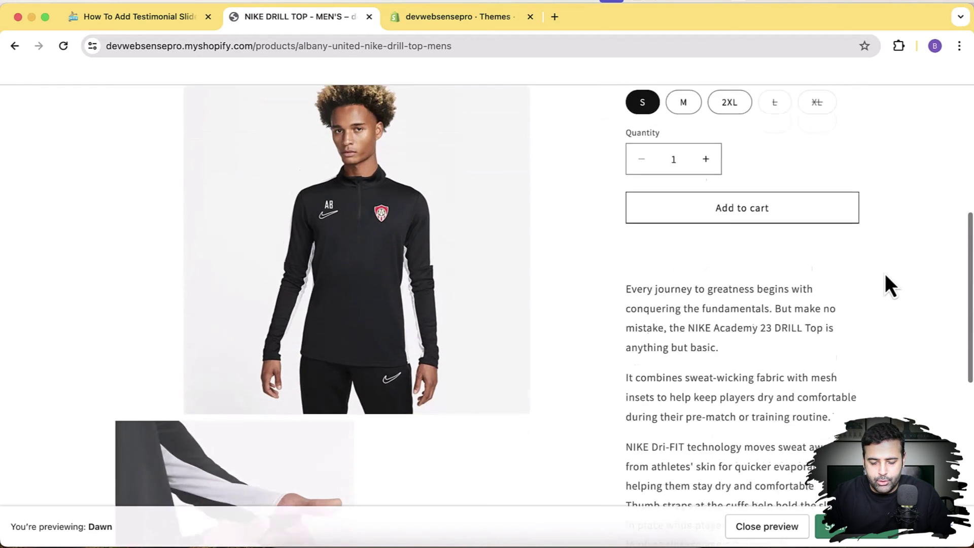
scroll(885, 277, "down", 4)
scroll(886, 277, "up", 10)
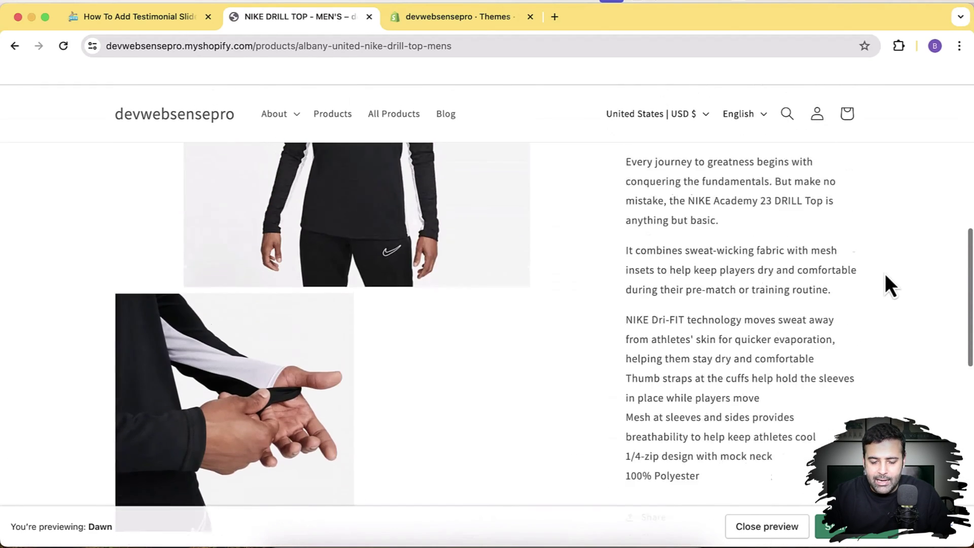
scroll(885, 277, "up", 3)
scroll(885, 276, "down", 10)
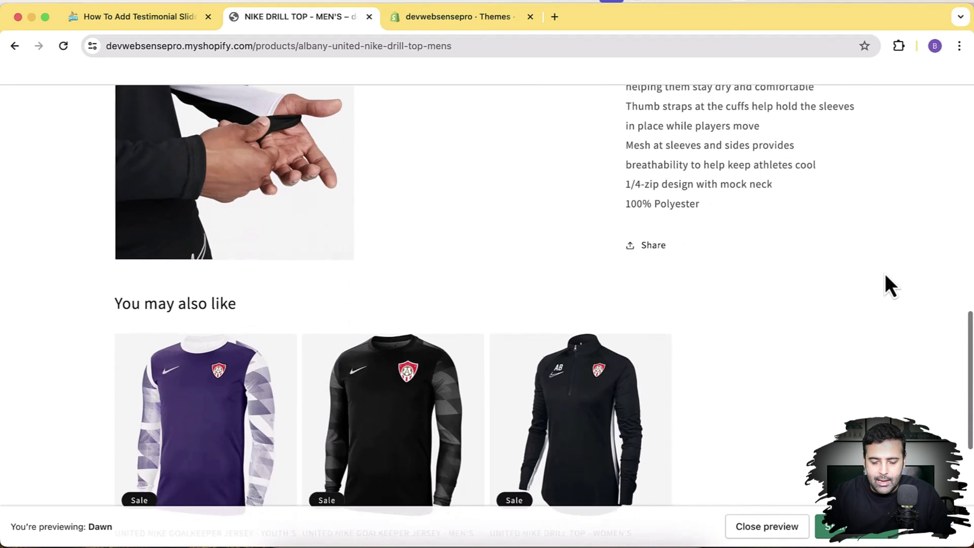
scroll(885, 274, "down", 4)
scroll(802, 276, "up", 8)
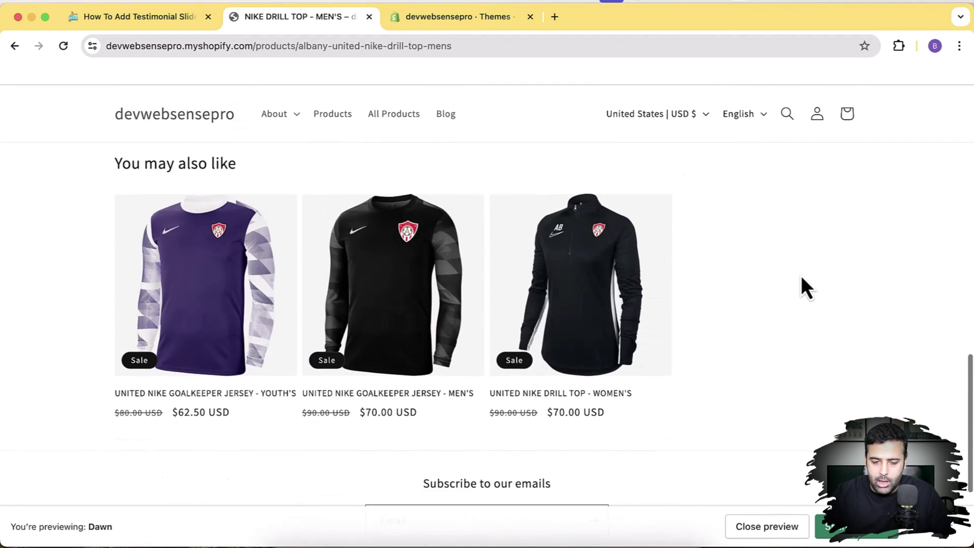
scroll(802, 275, "up", 10)
From the admin Themes list, choose Edit code for the current Dawn theme
left_click(454, 20)
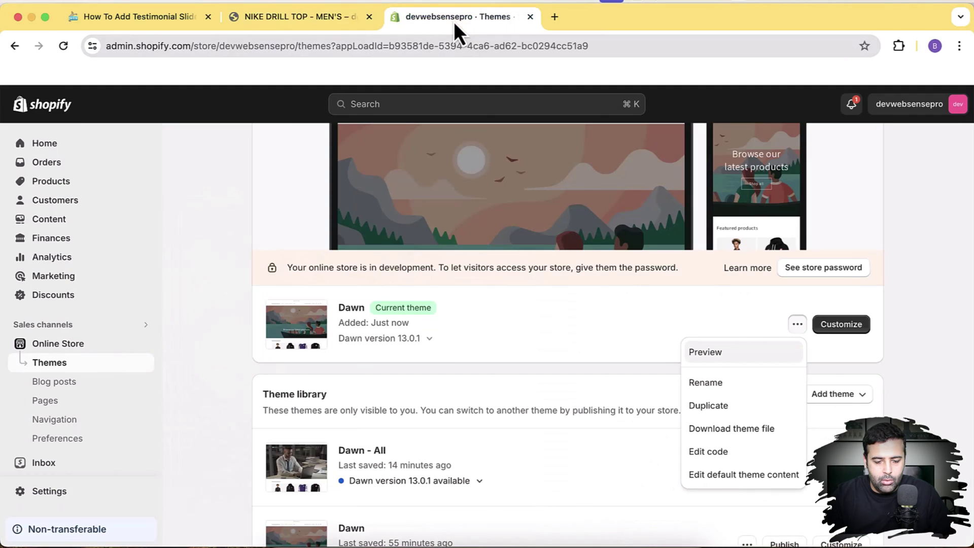
left_click(970, 310)
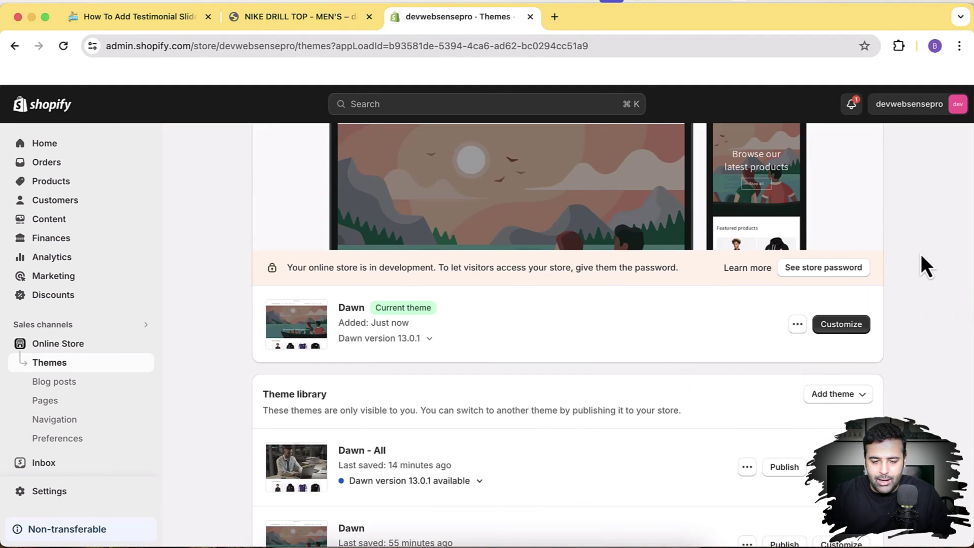
left_click(798, 325)
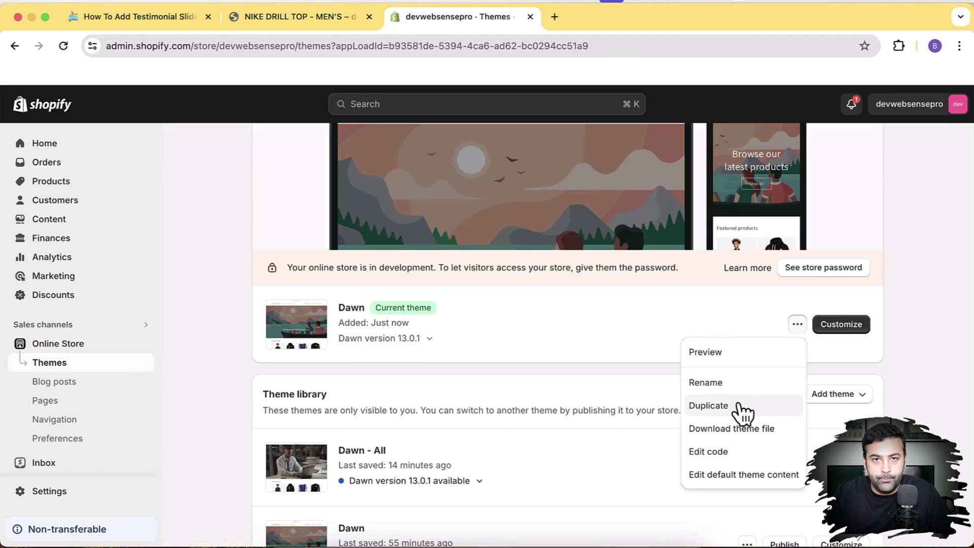
left_click(763, 456)
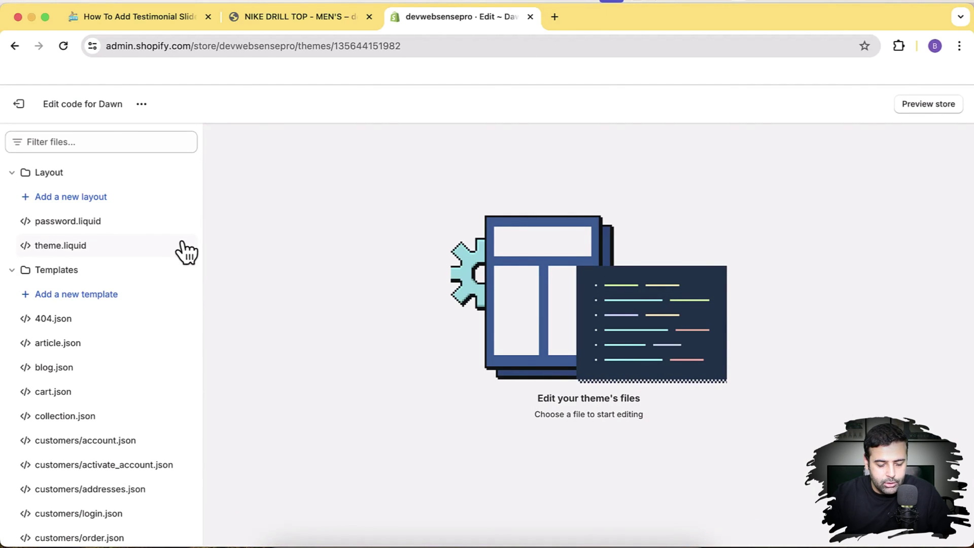
Create a new Liquid section file named testimonial in the Sections folder
scroll(185, 251, "down", 15)
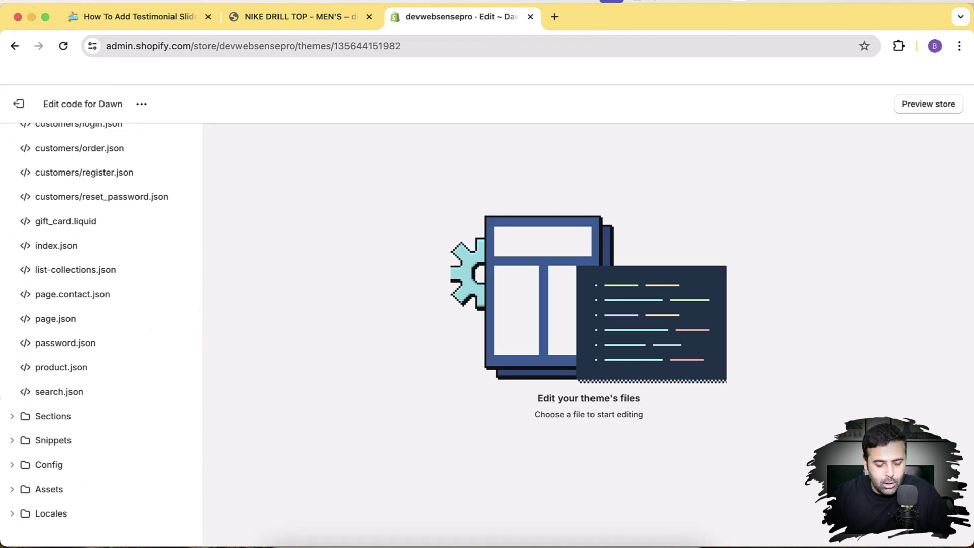
left_click(12, 416)
scroll(129, 383, "down", 8)
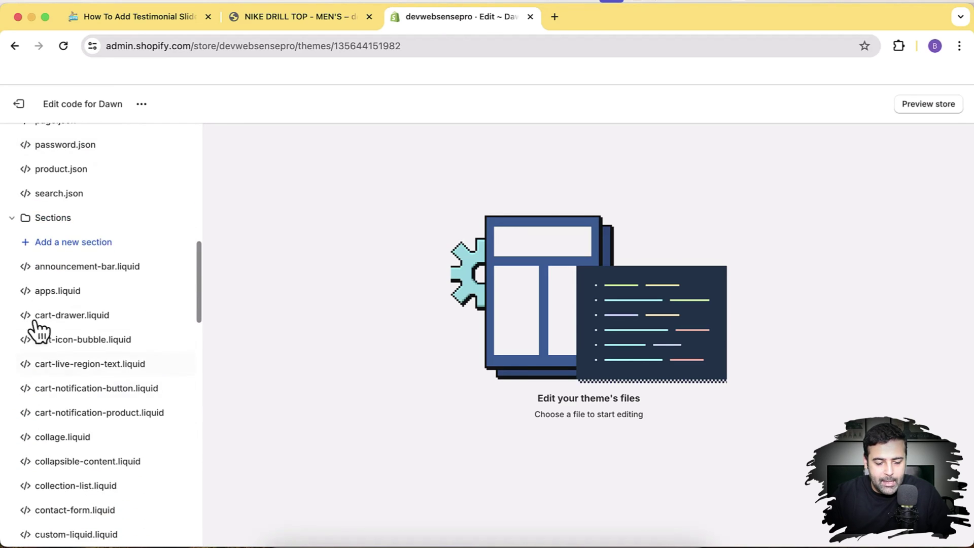
left_click(107, 247)
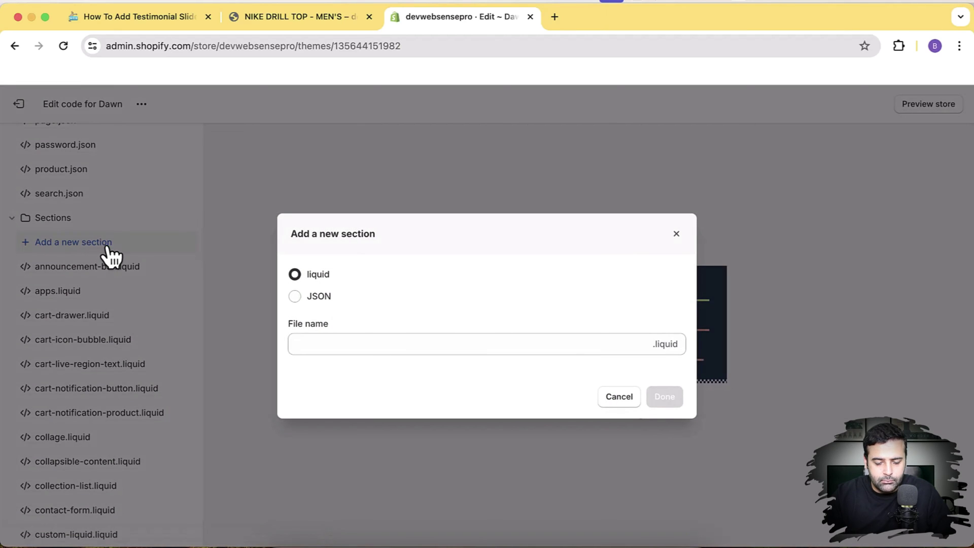
left_click(374, 350)
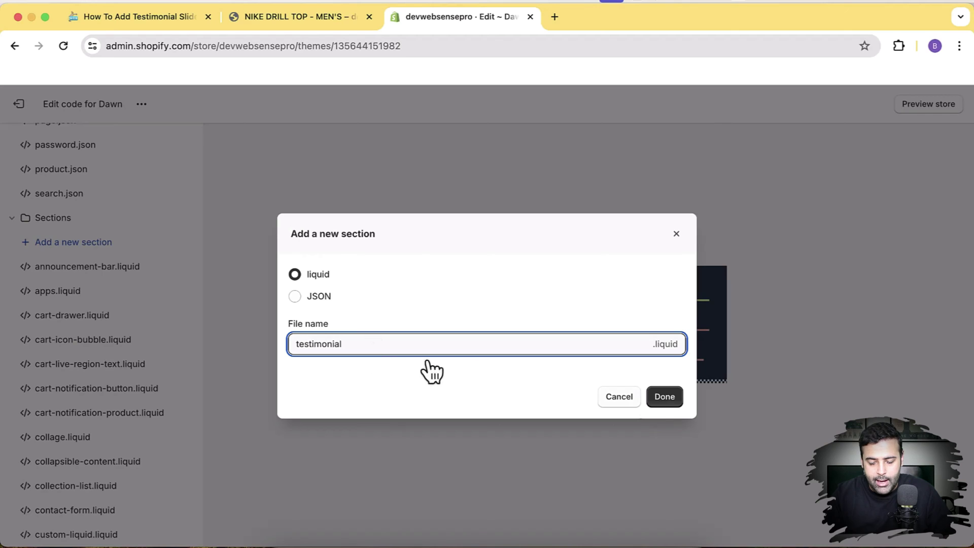
left_click(659, 398)
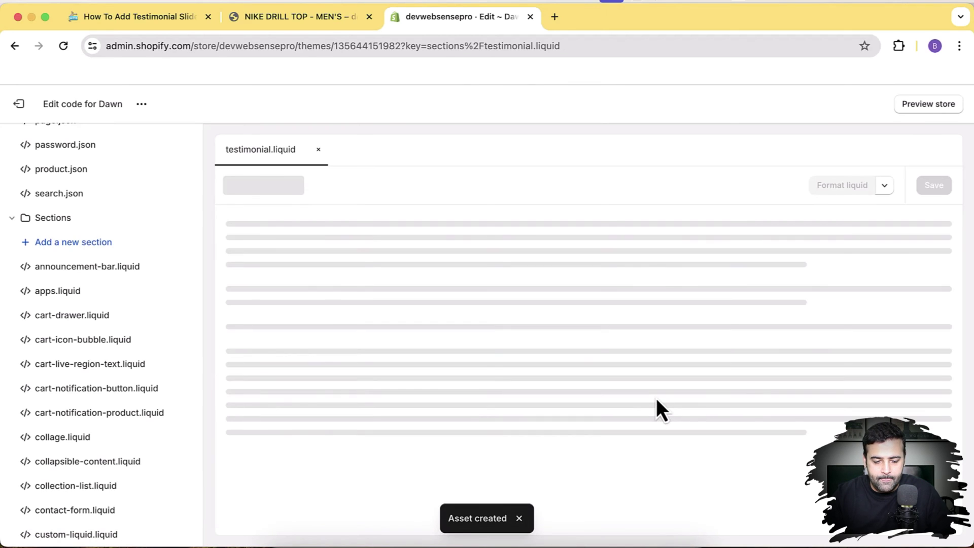
Delete all starter code in testimonial.liquid, then go to the tutorial blog post
key("super+a")
key("BackSpace")
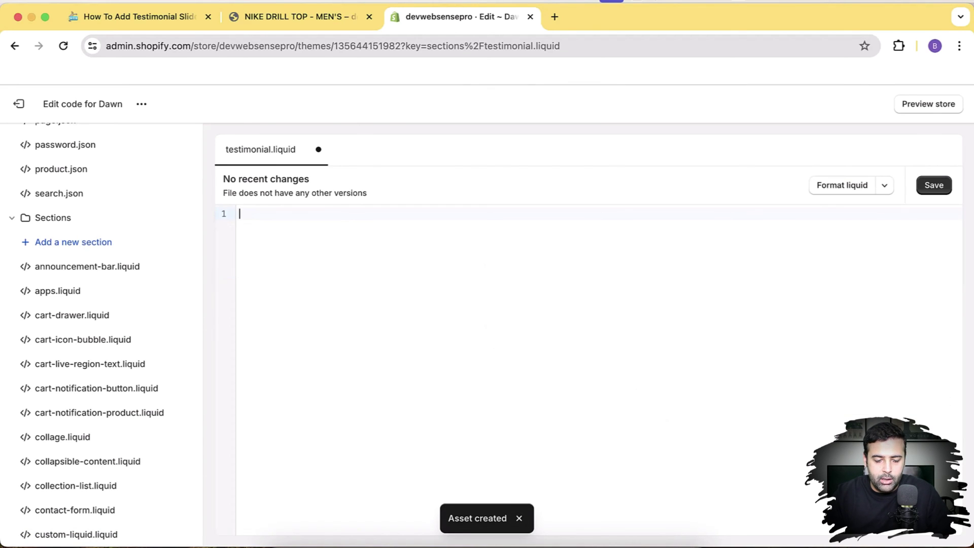
left_click(170, 11)
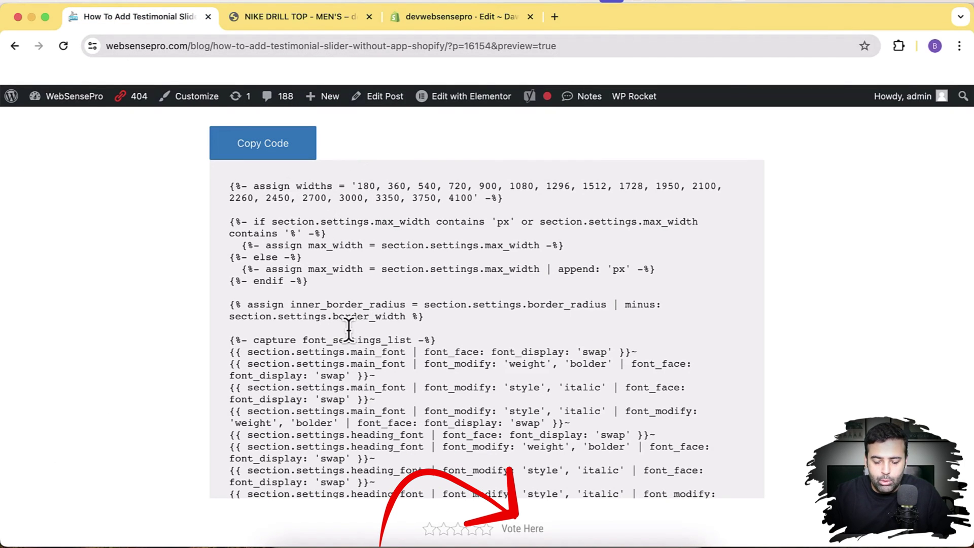
Paste the tutorial's 807-line code into testimonial.liquid, save it, and launch Customize theme
left_click(303, 157)
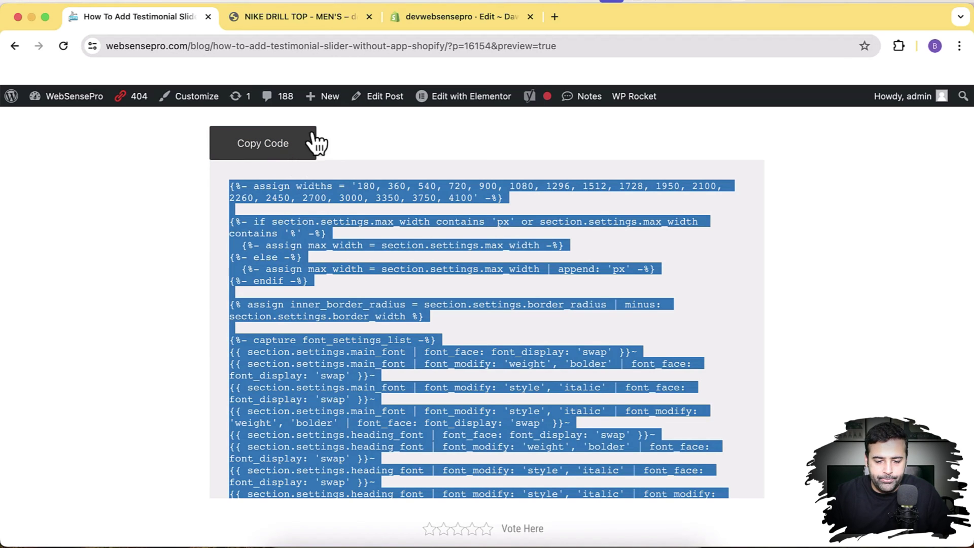
left_click(498, 19)
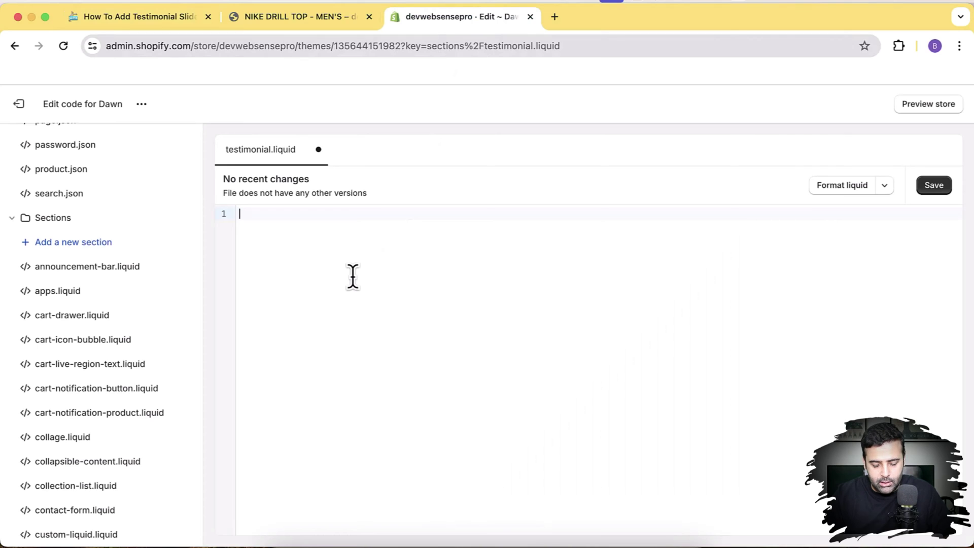
key("super+v")
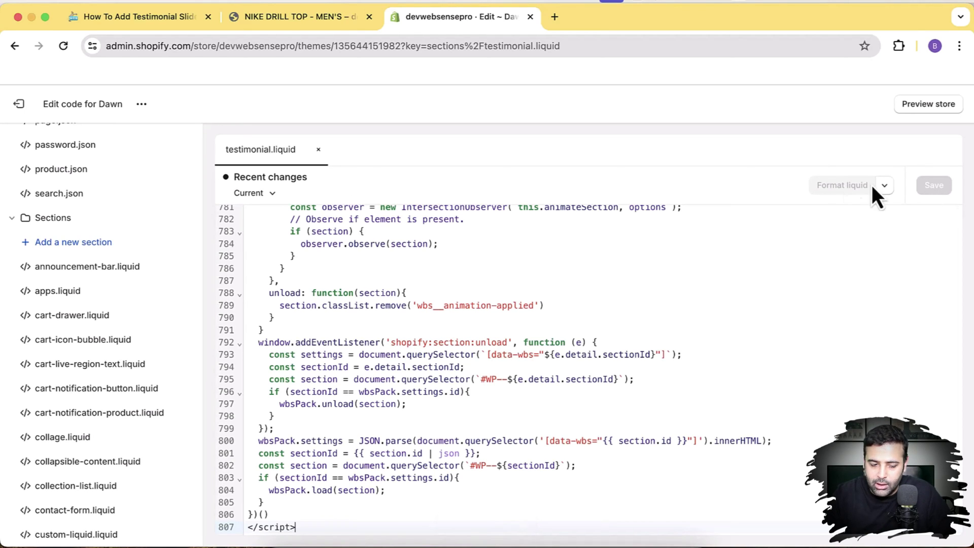
left_click(142, 105)
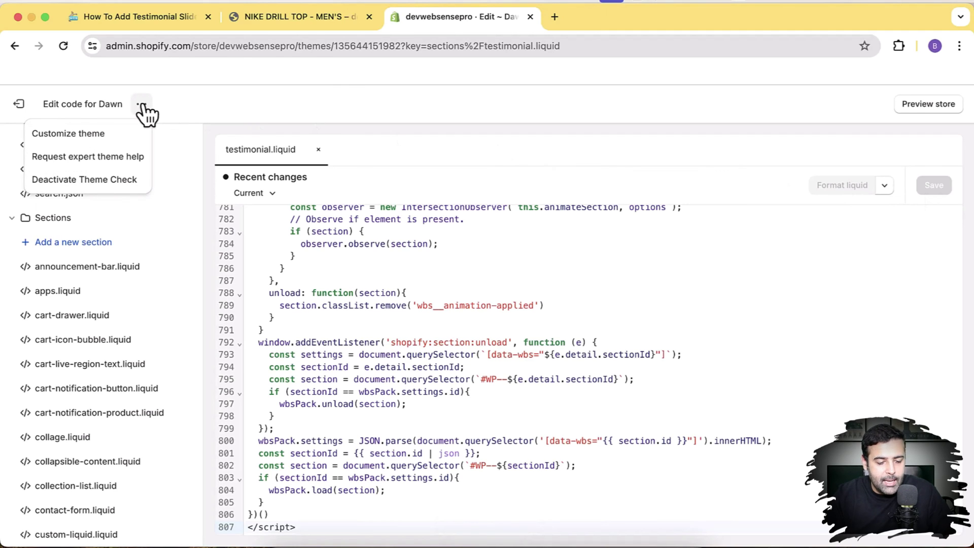
left_click(120, 135)
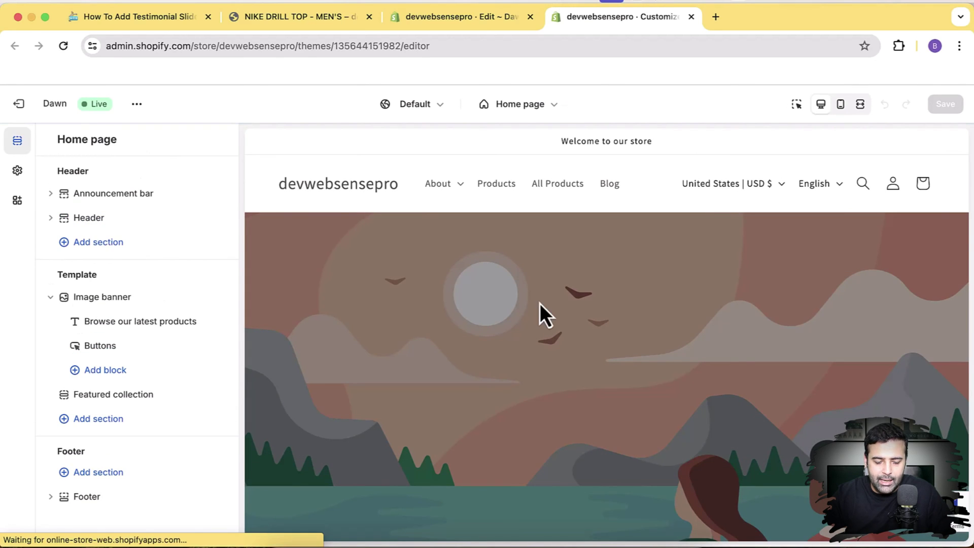
Switch the customizer preview to Products > Default product and scroll the NIKE DRILL TOP page
left_click(554, 105)
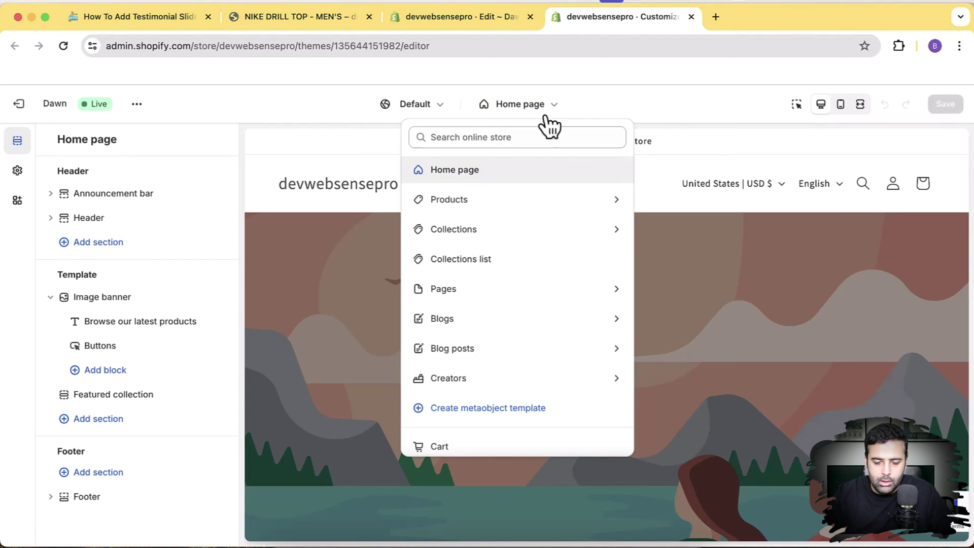
left_click(518, 203)
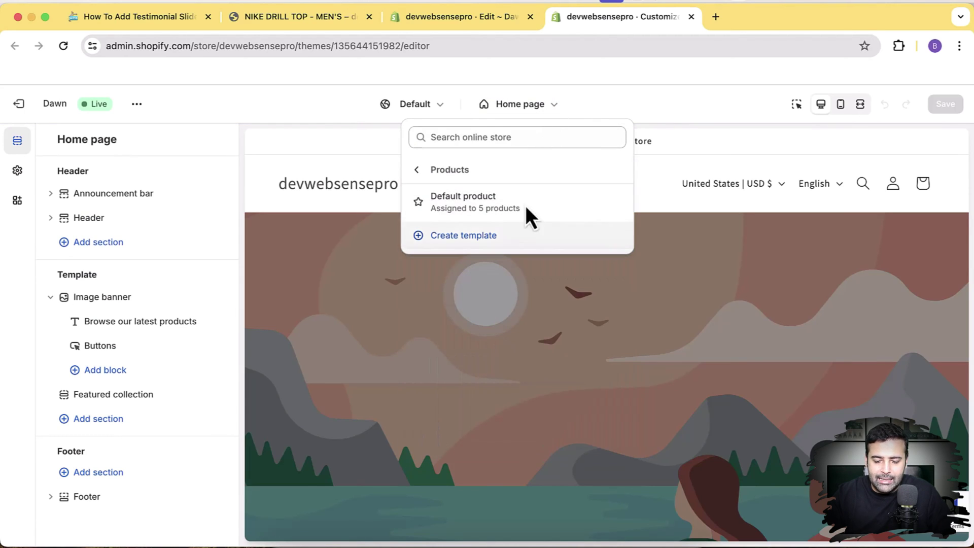
left_click(552, 217)
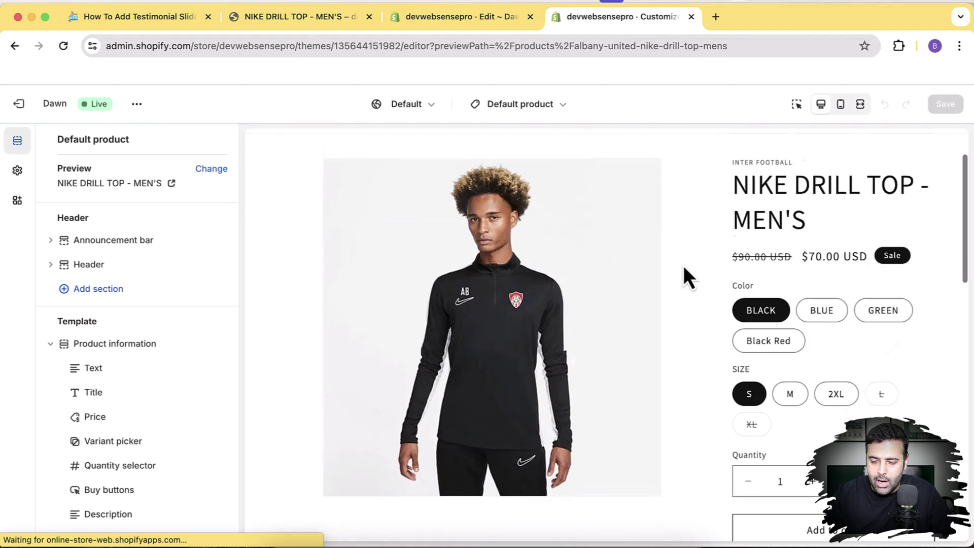
scroll(684, 268, "down", 15)
scroll(684, 268, "up", 10)
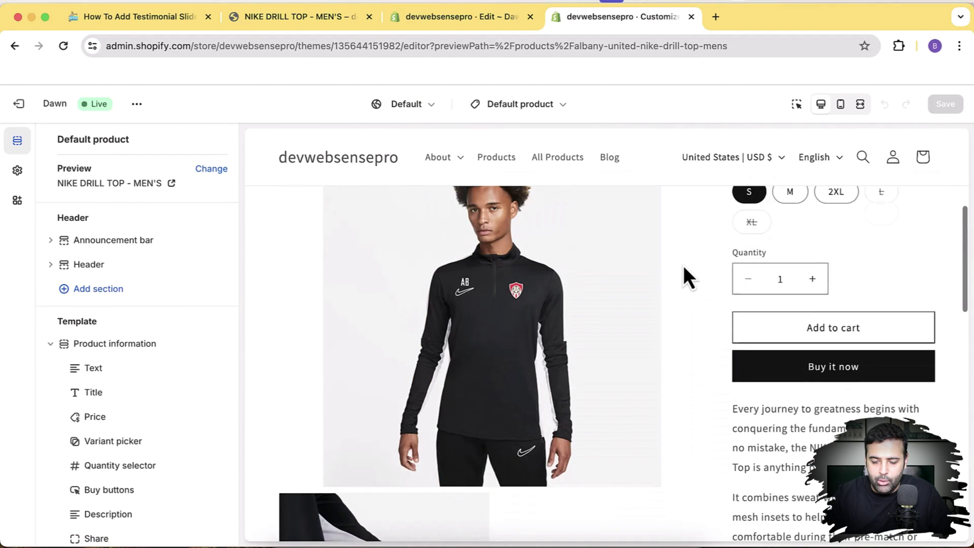
scroll(683, 266, "up", 5)
scroll(683, 269, "down", 15)
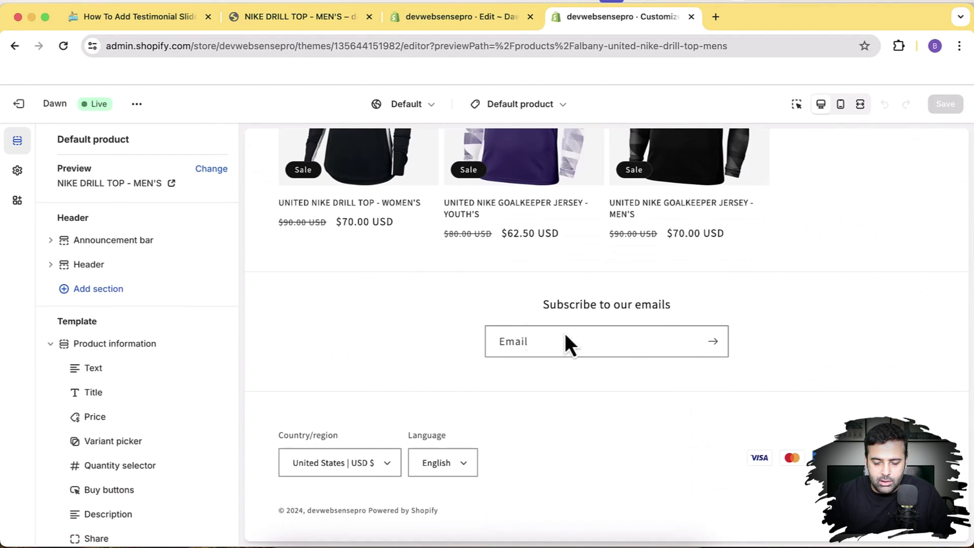
scroll(168, 290, "down", 5)
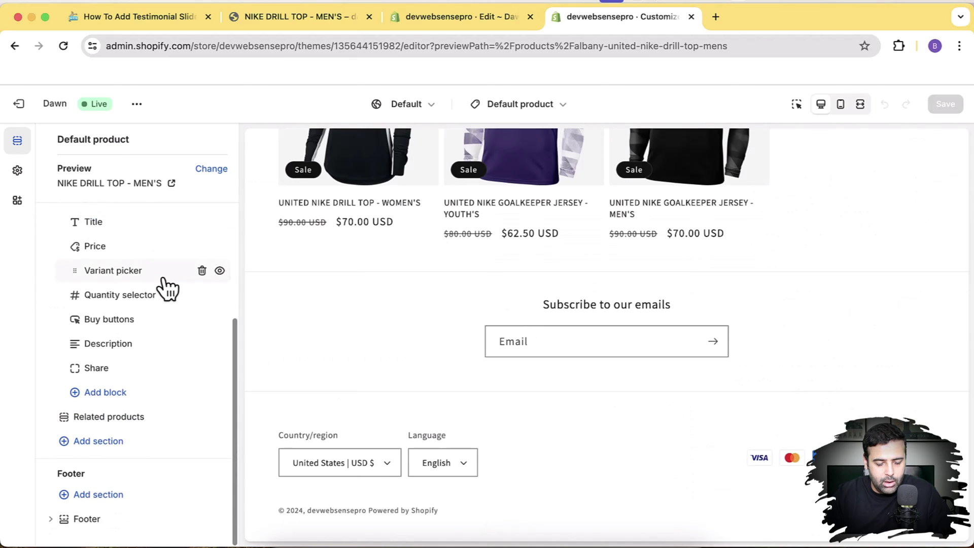
Add the Testimonials section below Related products by searching 'test'
left_click(146, 443)
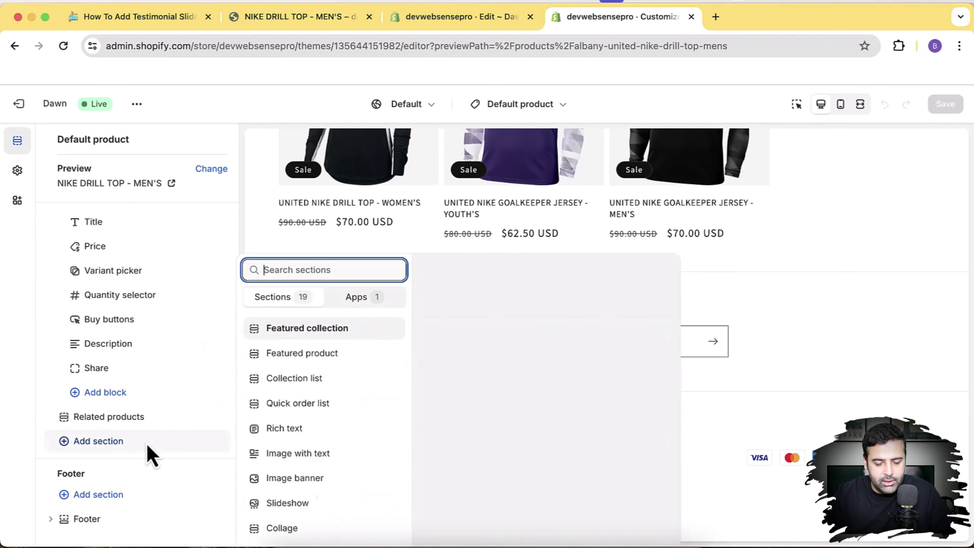
type("test")
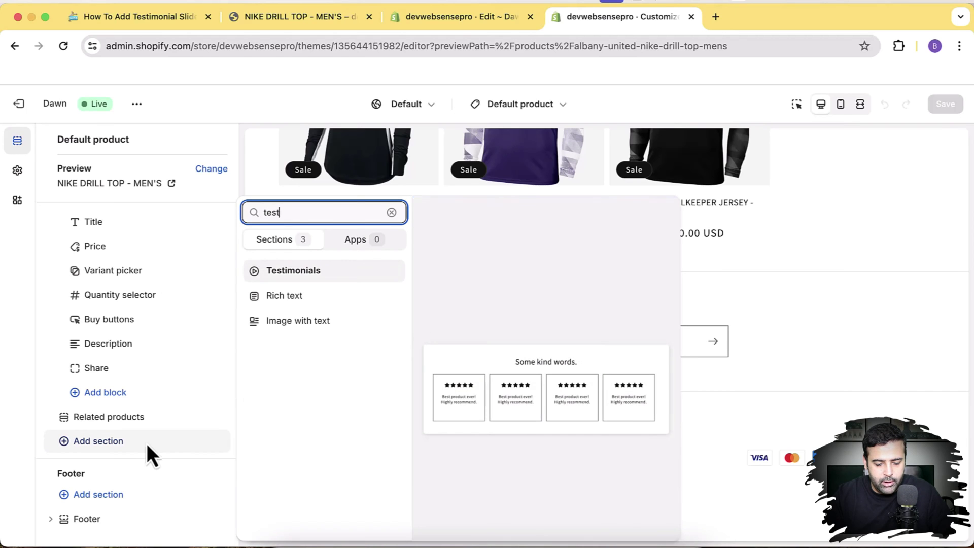
left_click(330, 279)
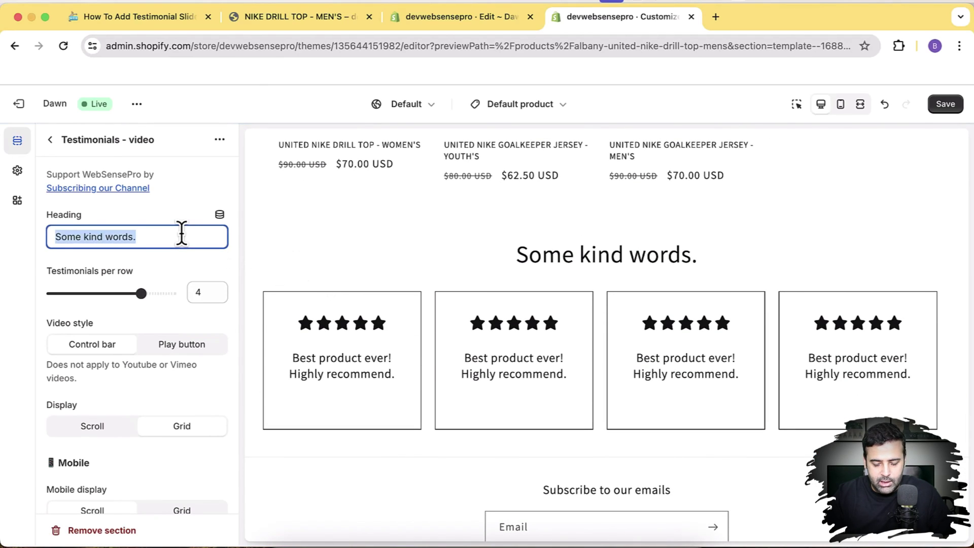
Title the section 'Testimonials', show 3 per row, and set Display to Scroll
type("Testimonials")
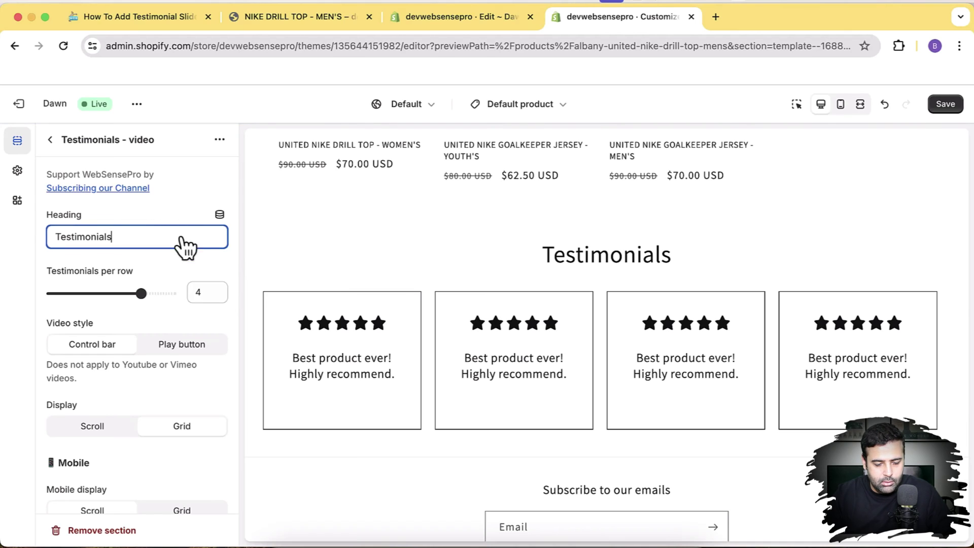
left_click_drag(143, 294, 113, 295)
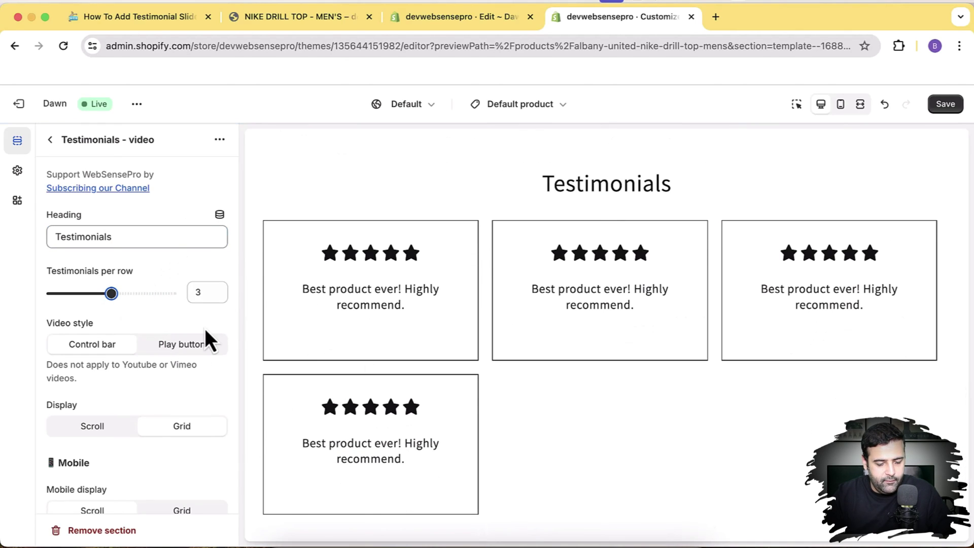
scroll(188, 261, "down", 5)
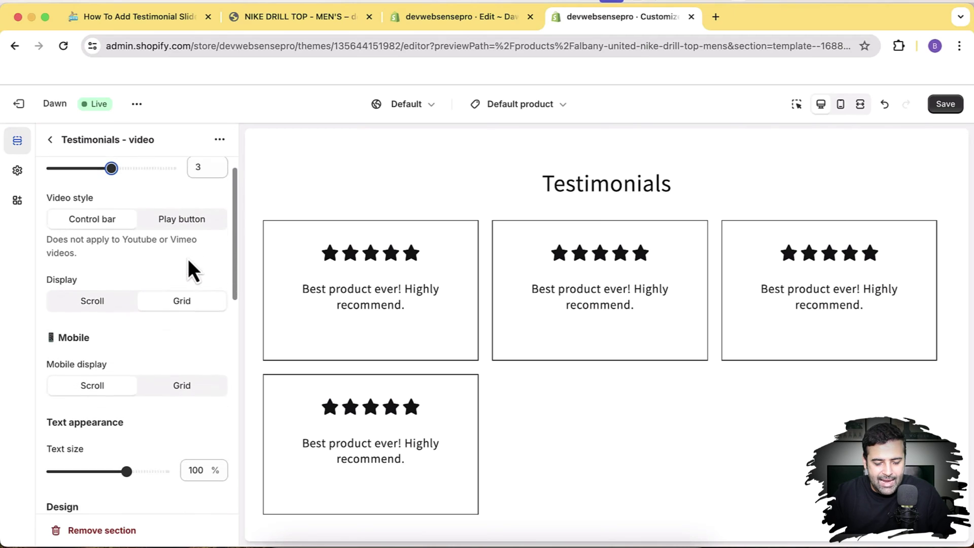
left_click(115, 295)
scroll(217, 359, "up", 2)
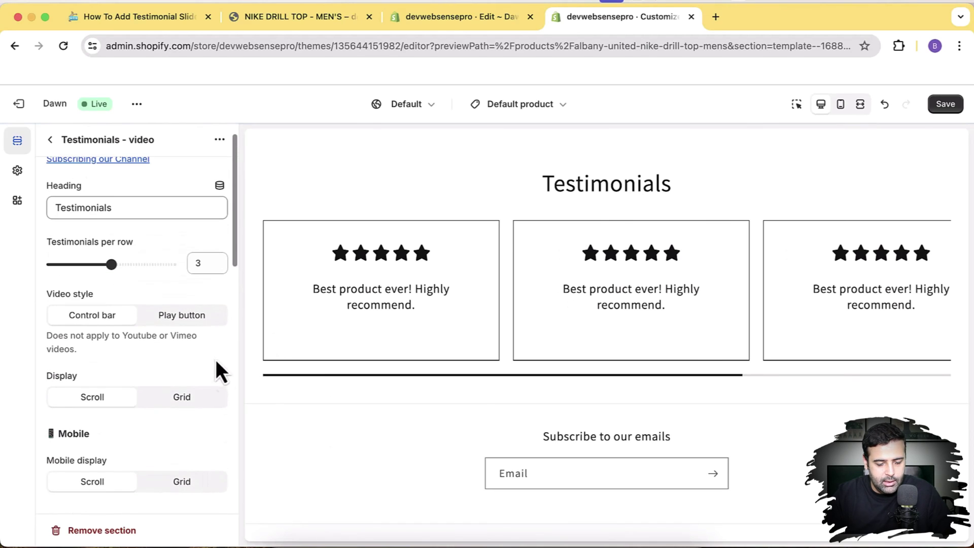
scroll(169, 358, "down", 10)
scroll(169, 358, "up", 2)
scroll(153, 350, "up", 1)
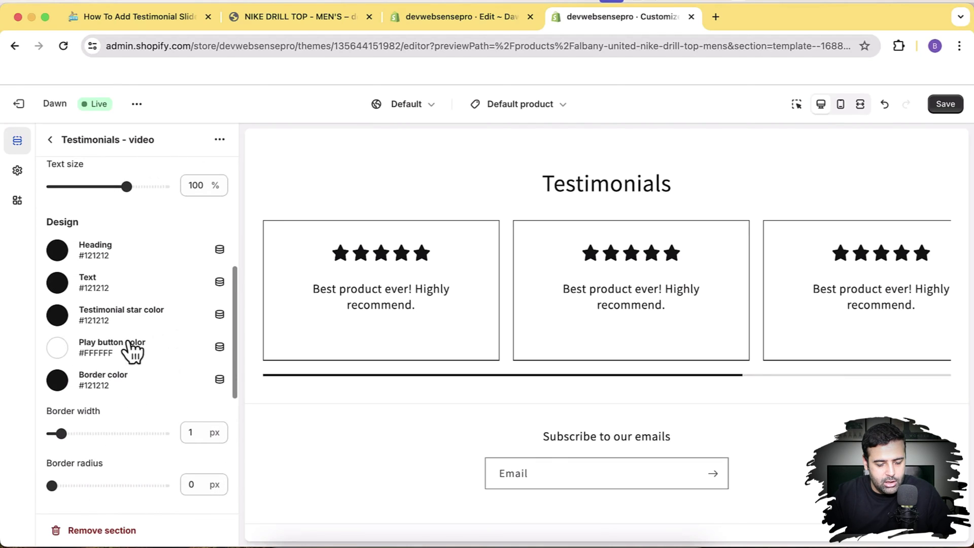
Set the testimonial star colour to yellow #EACB1A
left_click(57, 315)
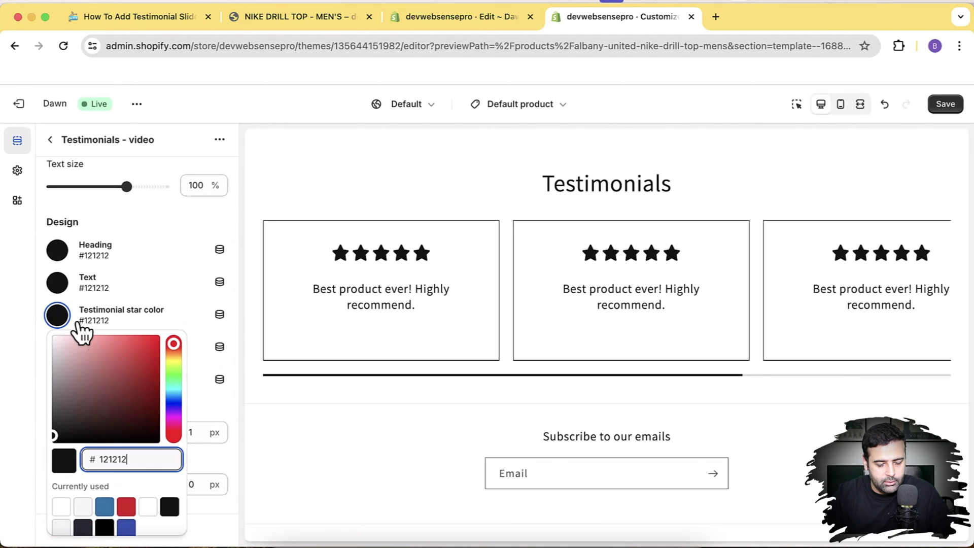
left_click(172, 355)
left_click(148, 344)
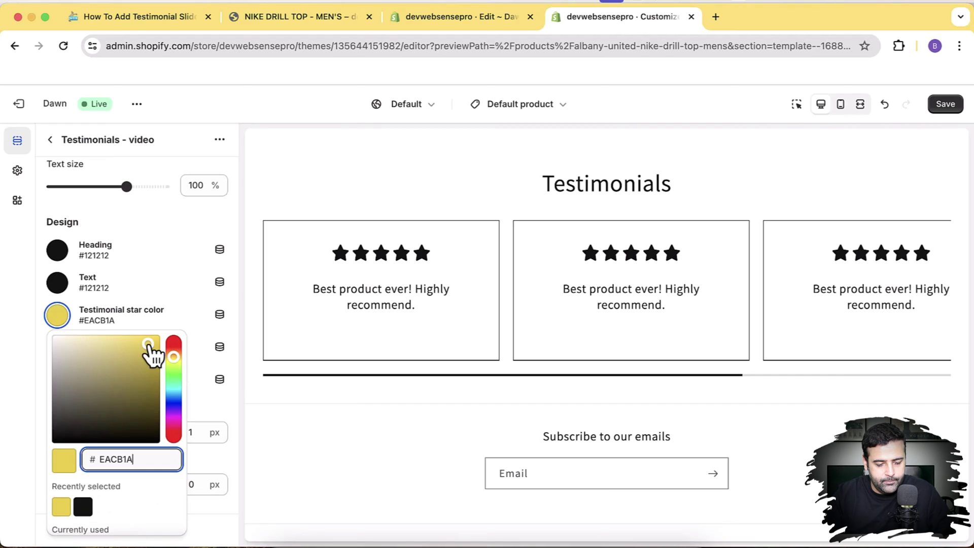
left_click(190, 230)
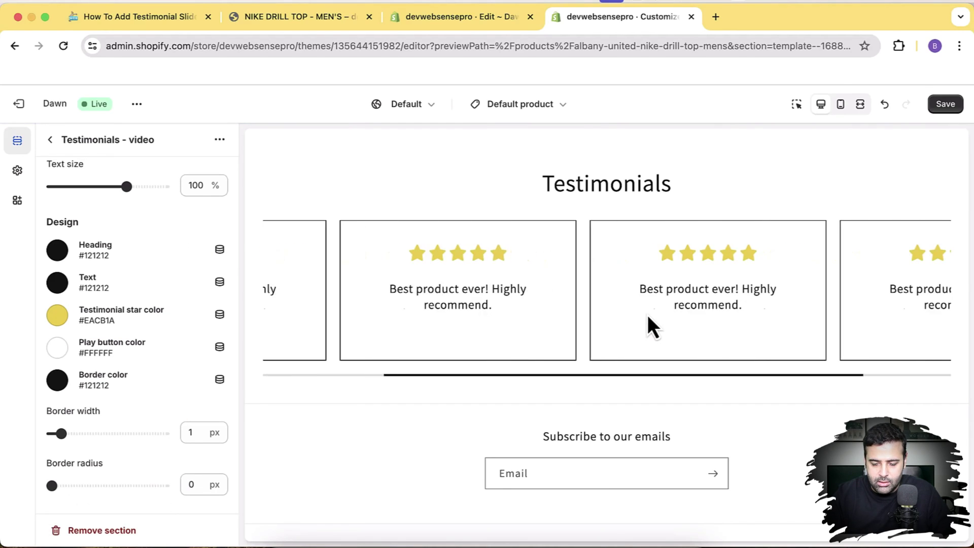
Give the testimonial cards a 2 px border and a 14 px border radius
scroll(156, 328, "down", 5)
scroll(157, 328, "up", 3)
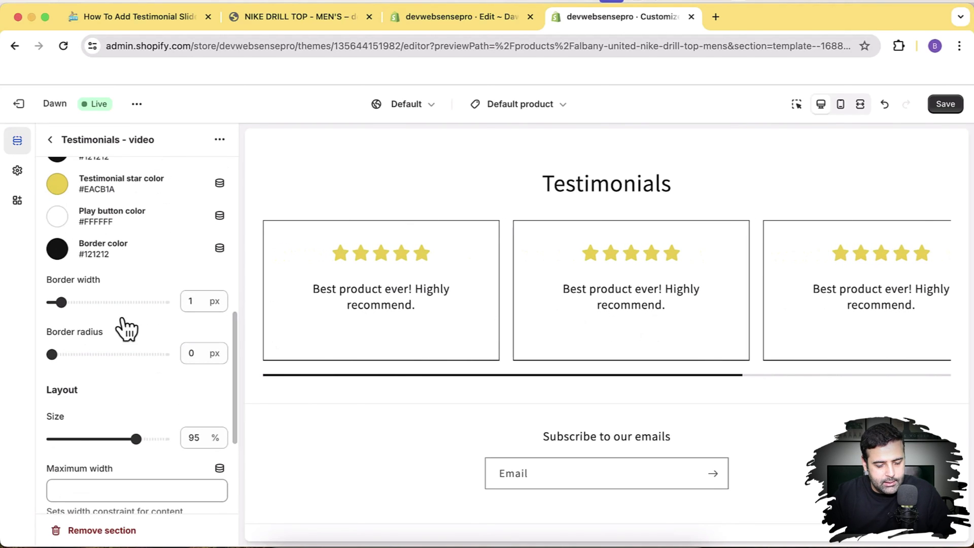
left_click(53, 354)
mouse_move(87, 361)
left_mouse_down()
mouse_move(100, 363)
mouse_move(90, 366)
left_mouse_up()
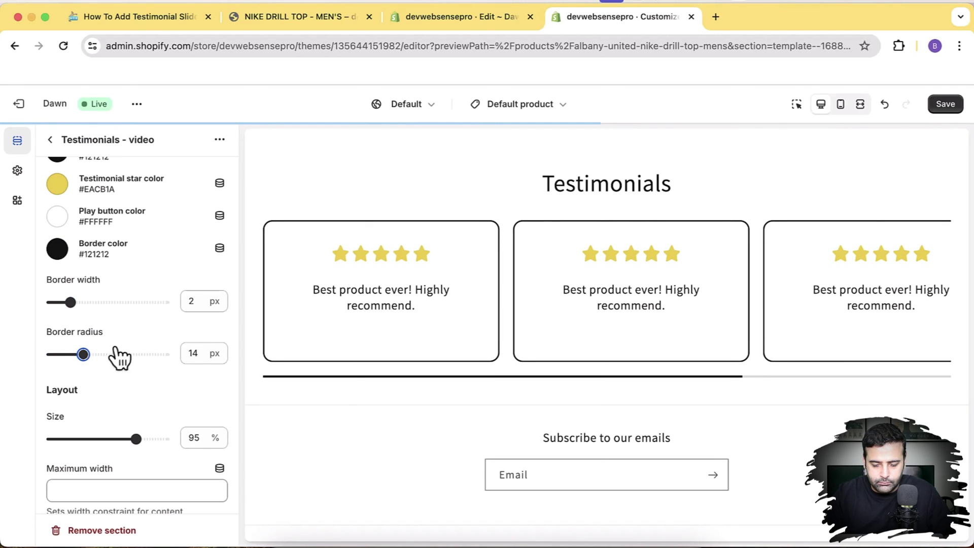
scroll(141, 339, "down", 4)
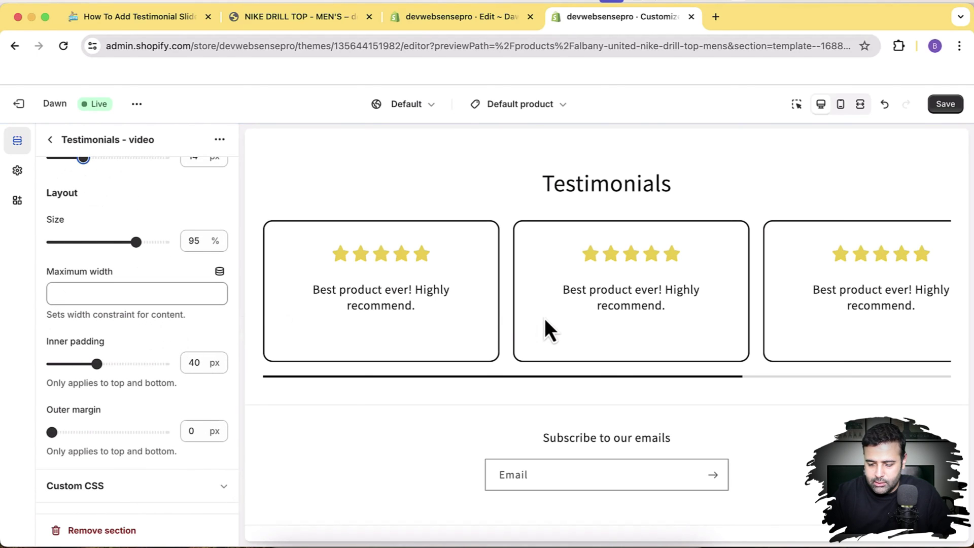
scroll(544, 318, "right", 3)
scroll(544, 318, "left", 3)
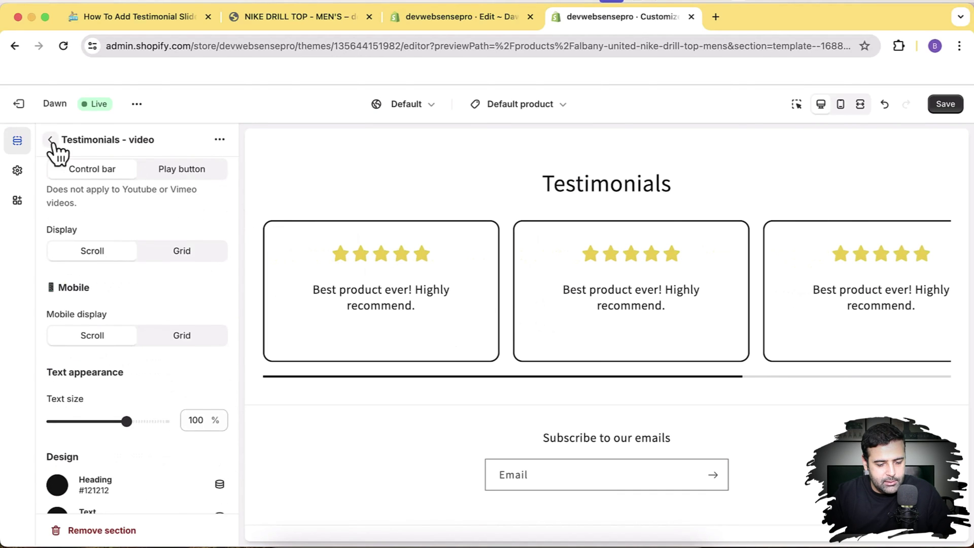
Set the first testimonial's hosted video to the 1080p clip, then open the second testimonial block
left_click(50, 140)
left_click(169, 326)
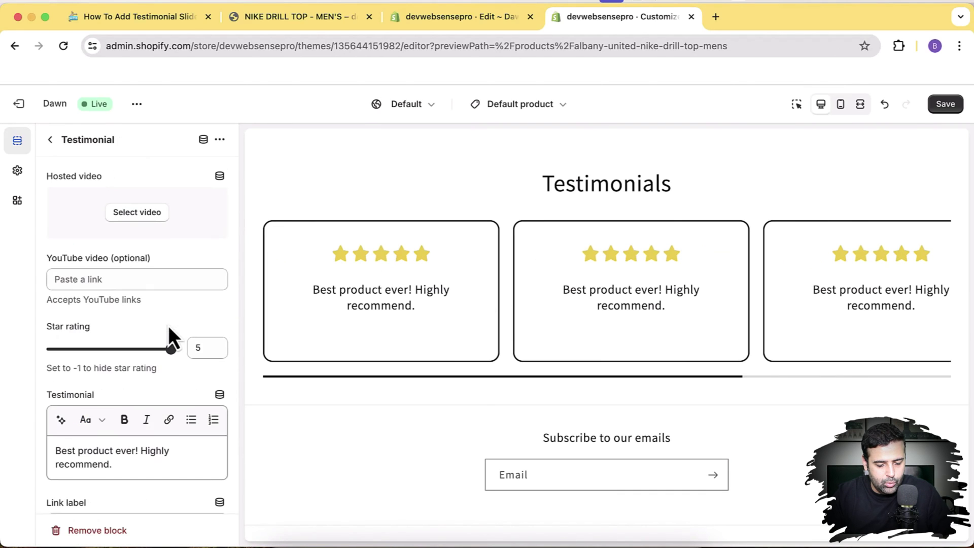
left_click(136, 213)
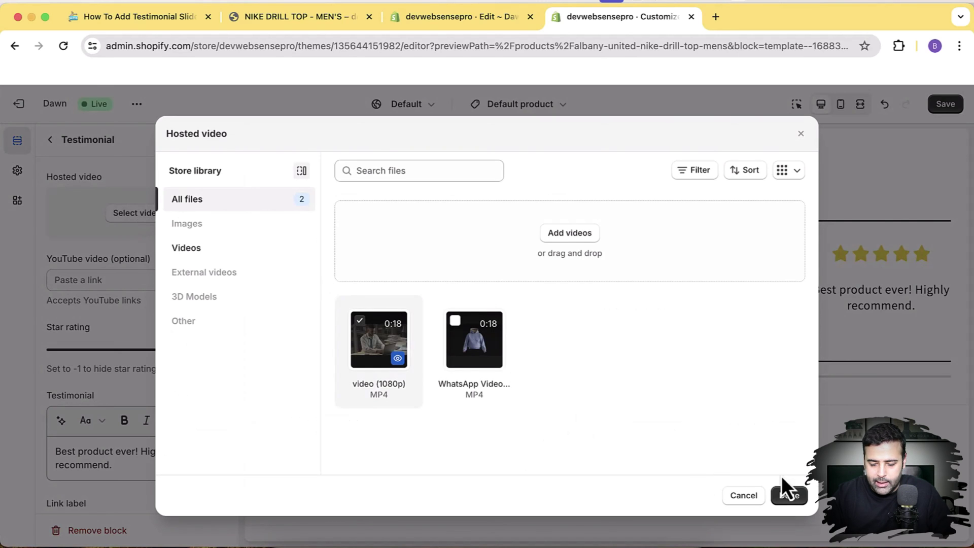
left_click(789, 496)
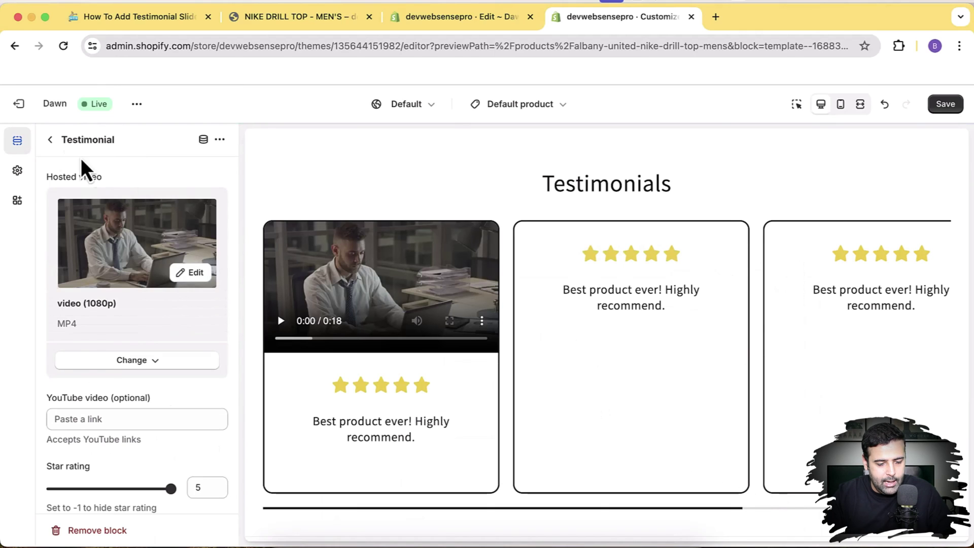
left_click(50, 141)
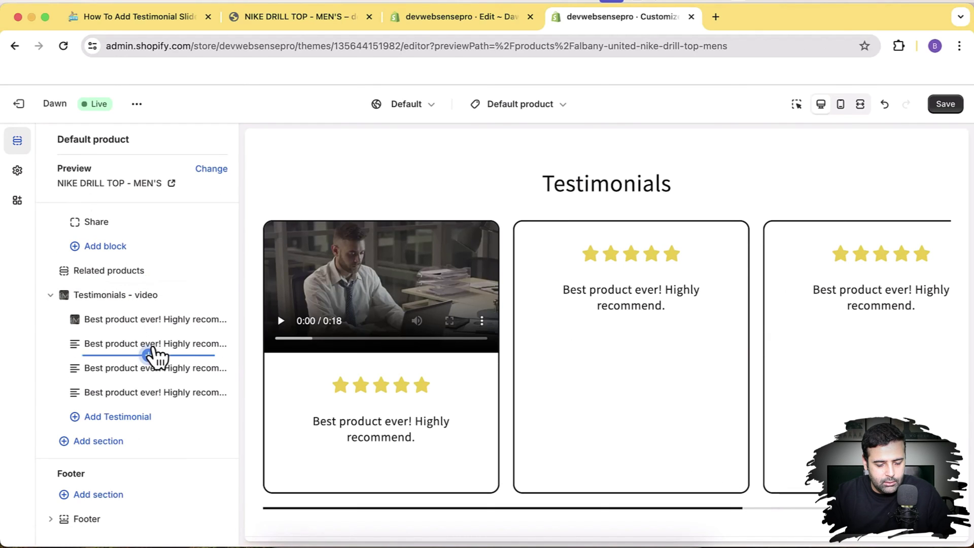
left_click(135, 346)
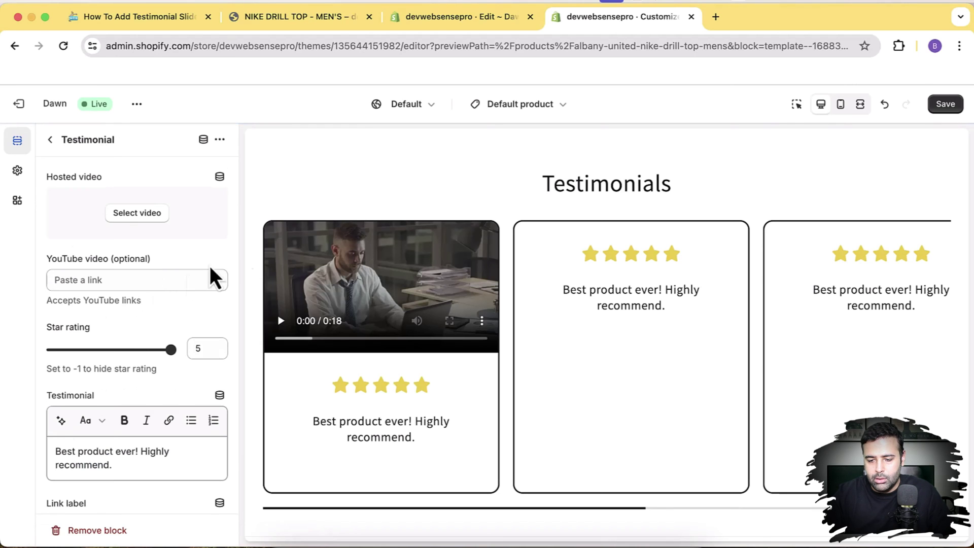
Search 'websensepro youtube' in a new tab and open 'How To Show Discount Sale Badge in Shopify (2024) Updated'
left_click(717, 24)
type("websensepro youtube")
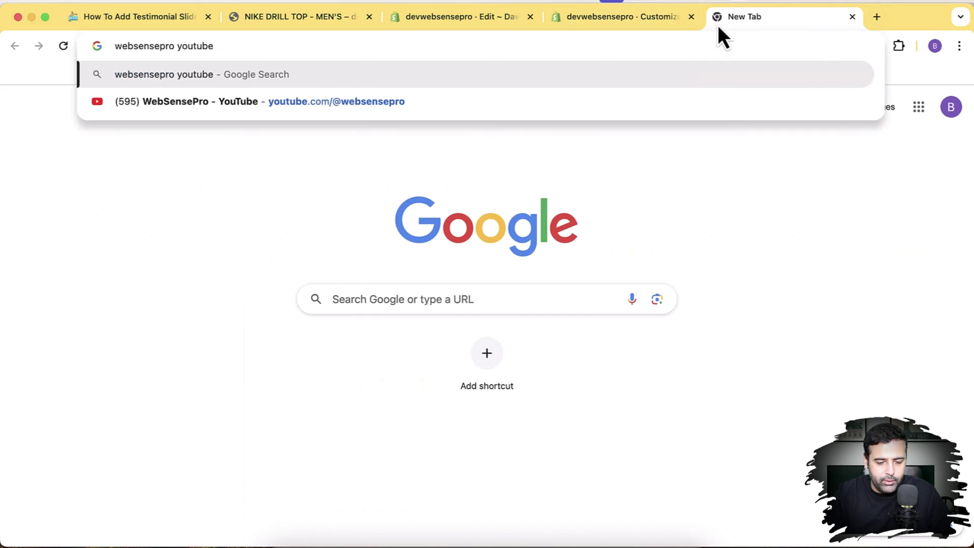
key("Return")
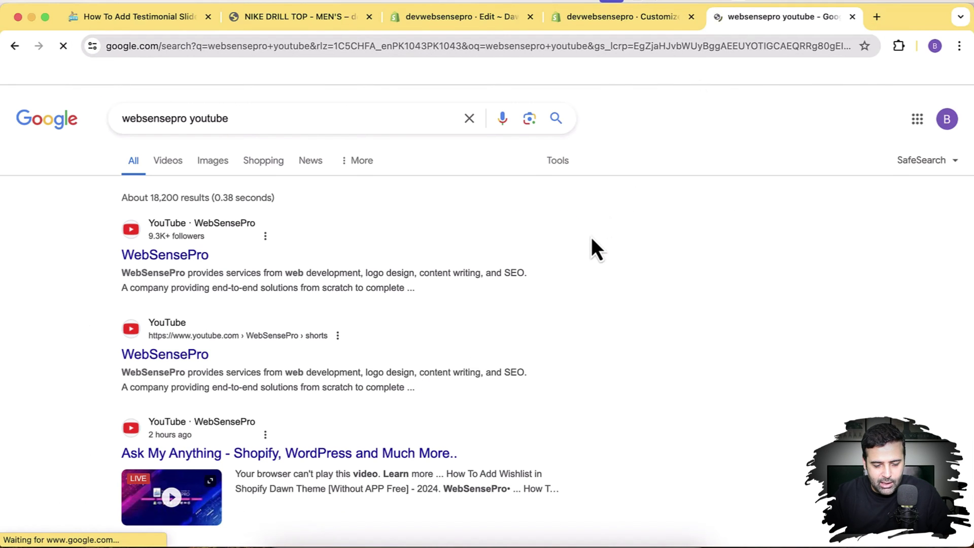
scroll(591, 239, "down", 7)
scroll(592, 238, "down", 10)
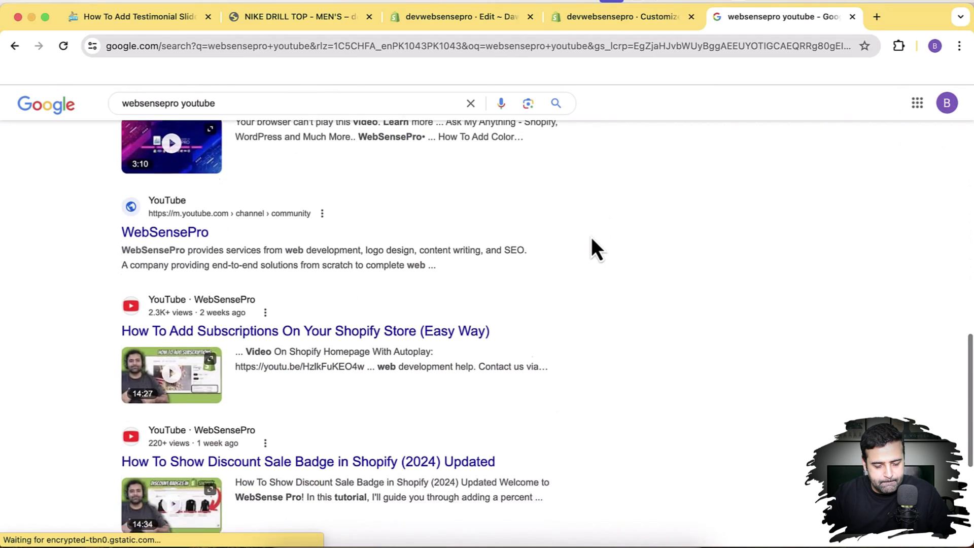
scroll(595, 246, "down", 5)
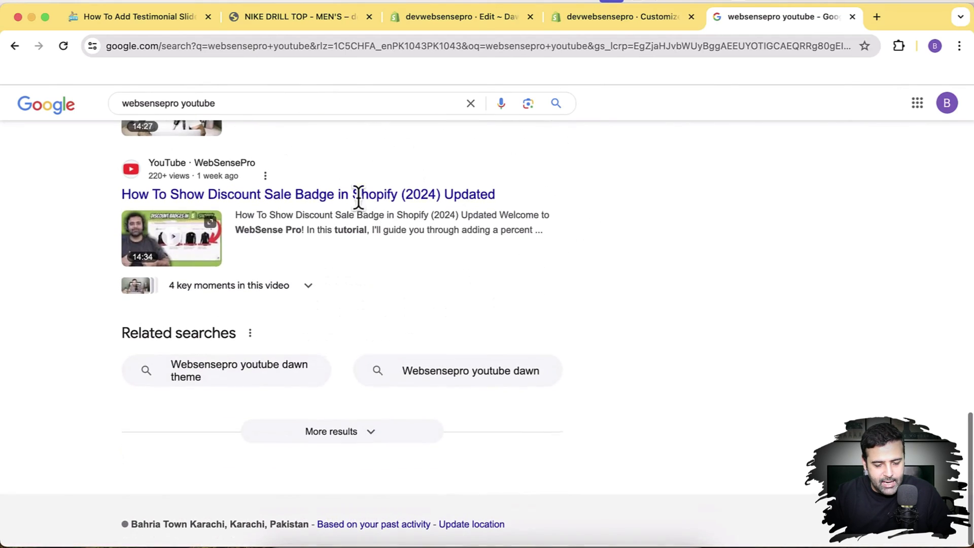
left_click(353, 197)
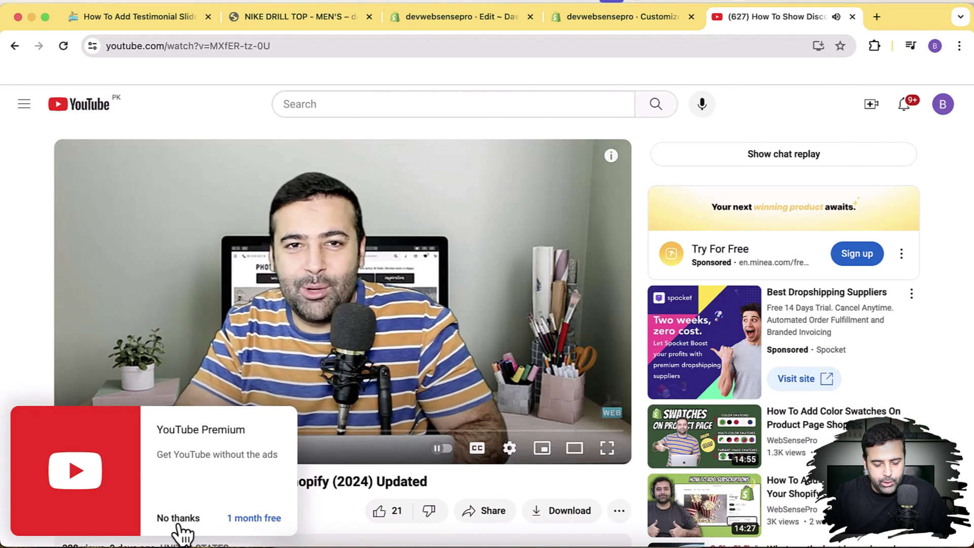
Dismiss the Premium offer, copy the discount badge video's URL, and return to the Shopify code tab
left_click(182, 525)
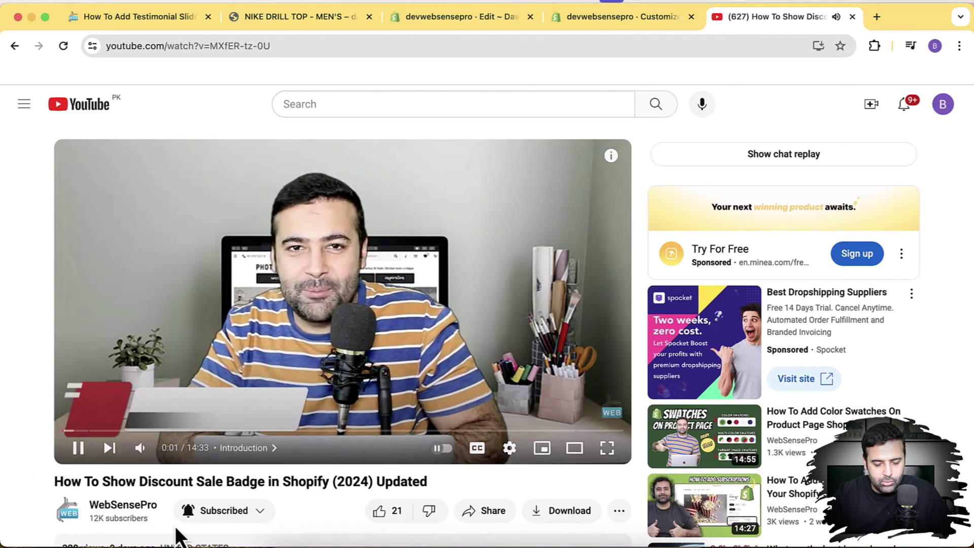
right_click(425, 286)
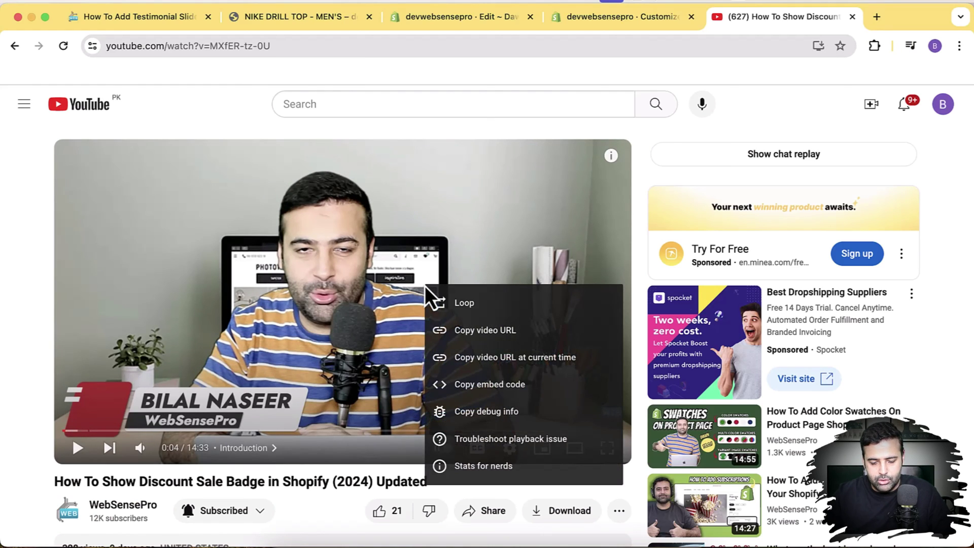
left_click(535, 334)
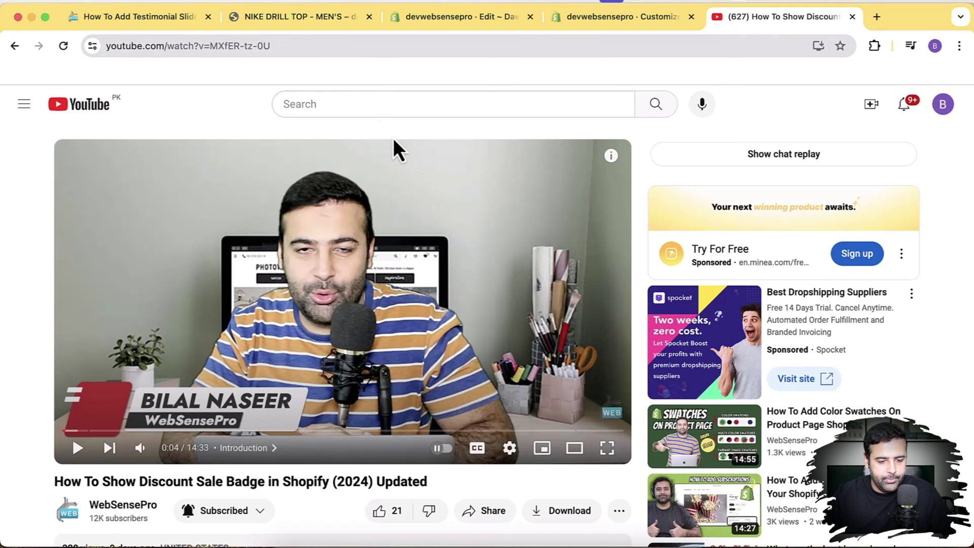
left_click(303, 15)
Paste the discount sale badge YouTube link into the second testimonial card's YouTube video field and save
left_click(460, 27)
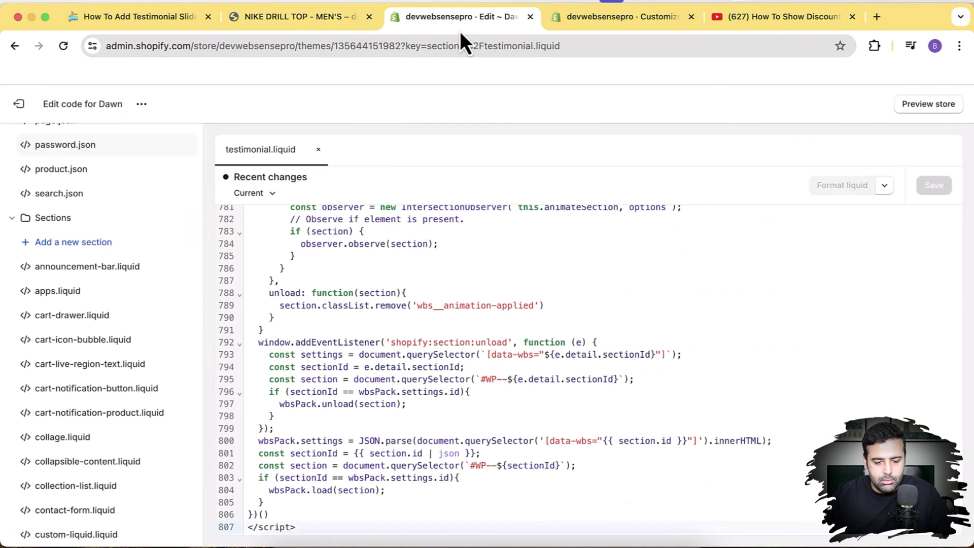
left_click(594, 18)
left_click(127, 287)
key("super+v")
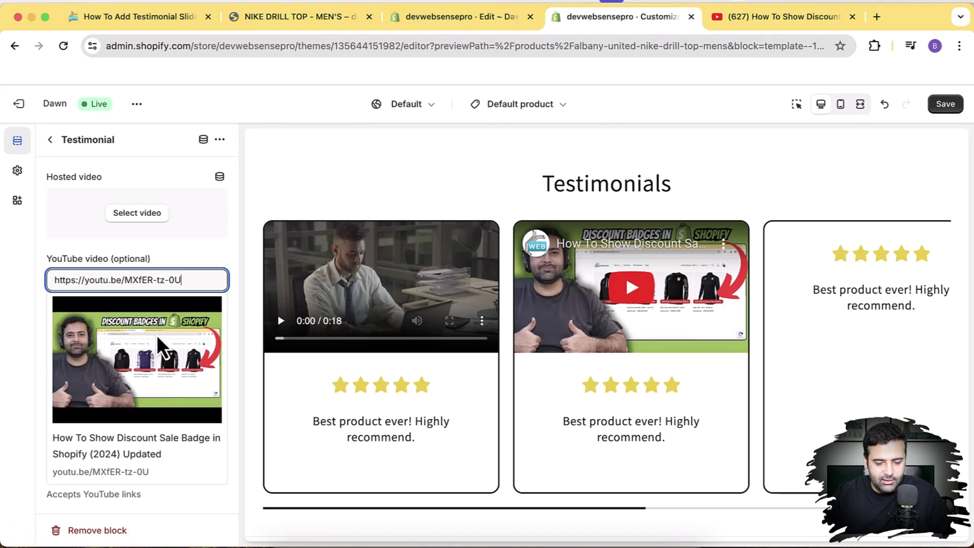
left_click(946, 104)
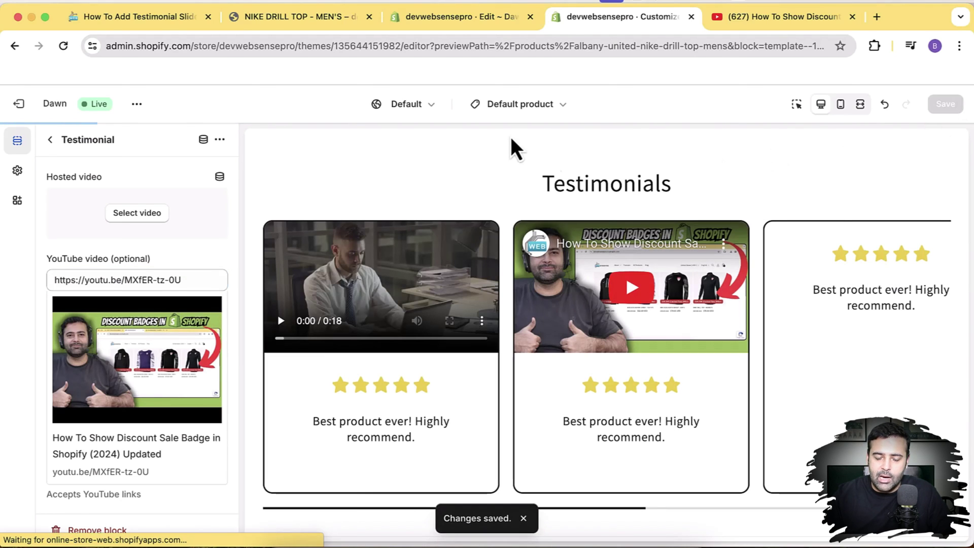
scroll(374, 135, "down", 5)
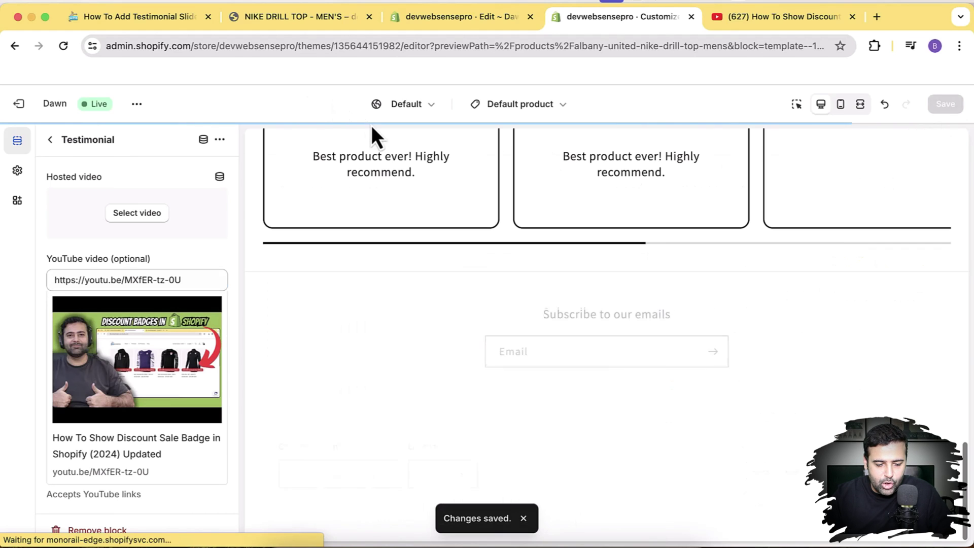
Reload the live NIKE DRILL TOP - MEN'S product page to pick up the saved theme changes
left_click(318, 22)
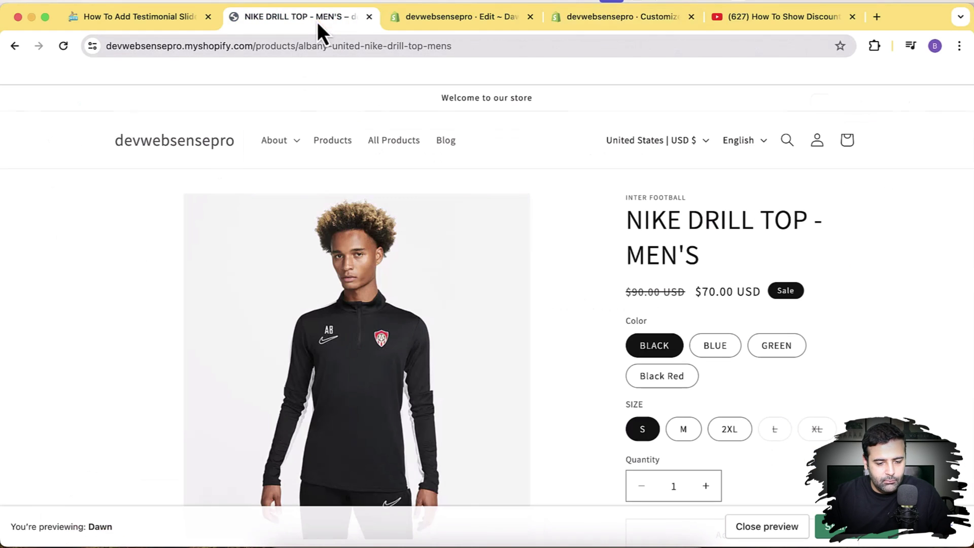
scroll(583, 243, "down", 15)
left_click(583, 242)
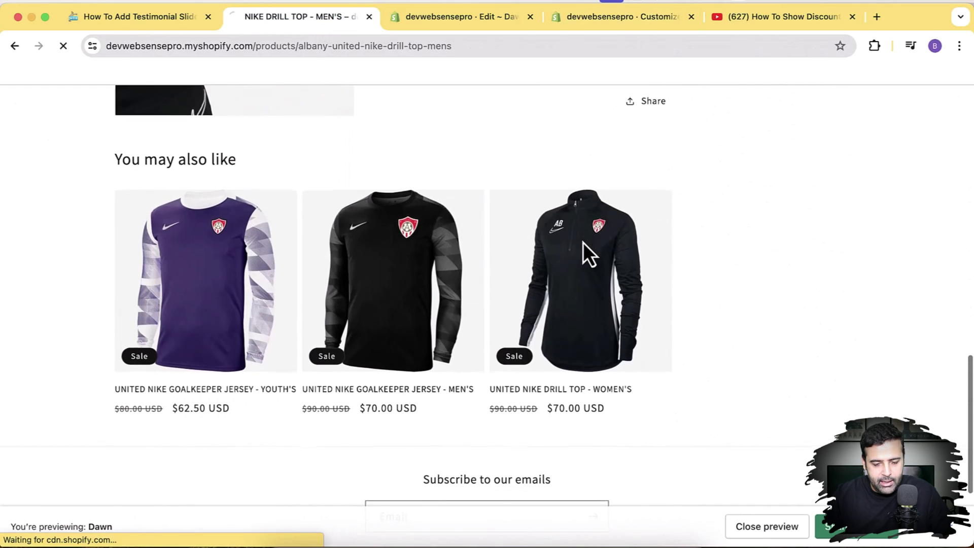
Scroll through the Testimonials slider to review the hosted clip and YouTube video cards
scroll(750, 229, "down", 15)
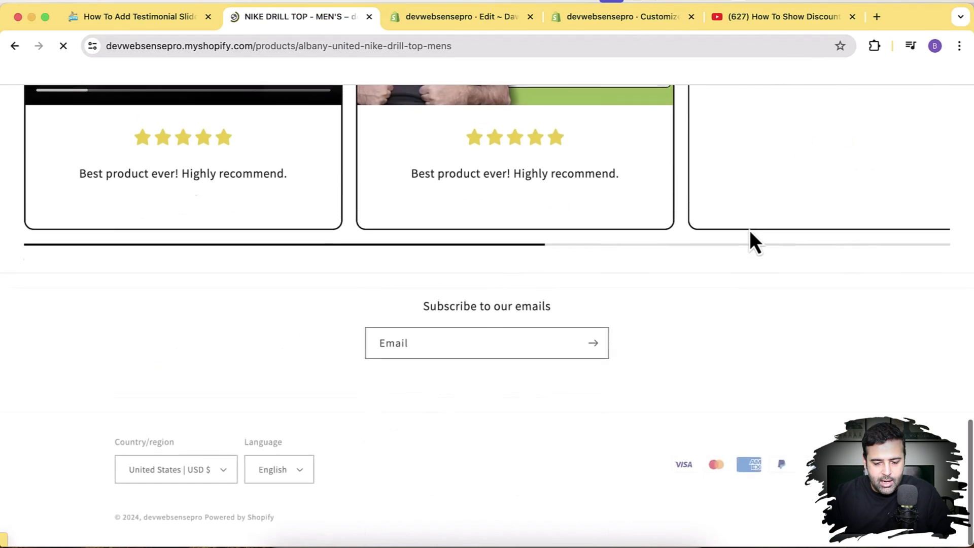
scroll(750, 230, "left", 5)
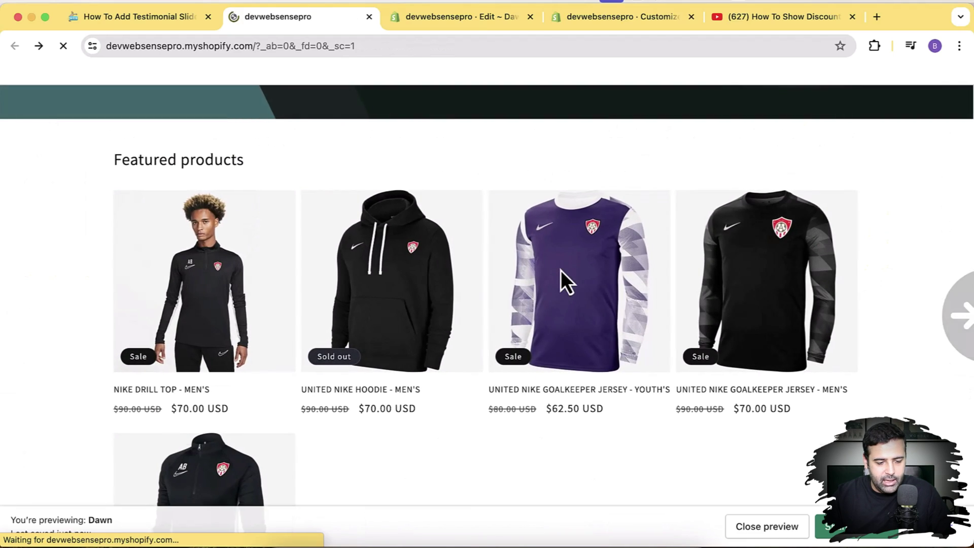
scroll(561, 270, "right", 5)
scroll(637, 261, "down", 10)
scroll(632, 248, "down", 15)
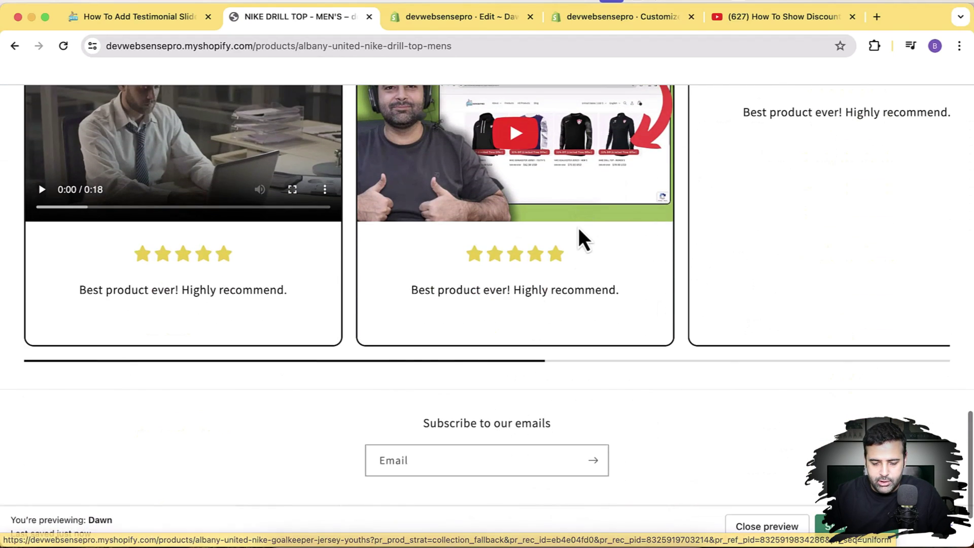
scroll(578, 228, "right", 5)
scroll(659, 244, "left", 5)
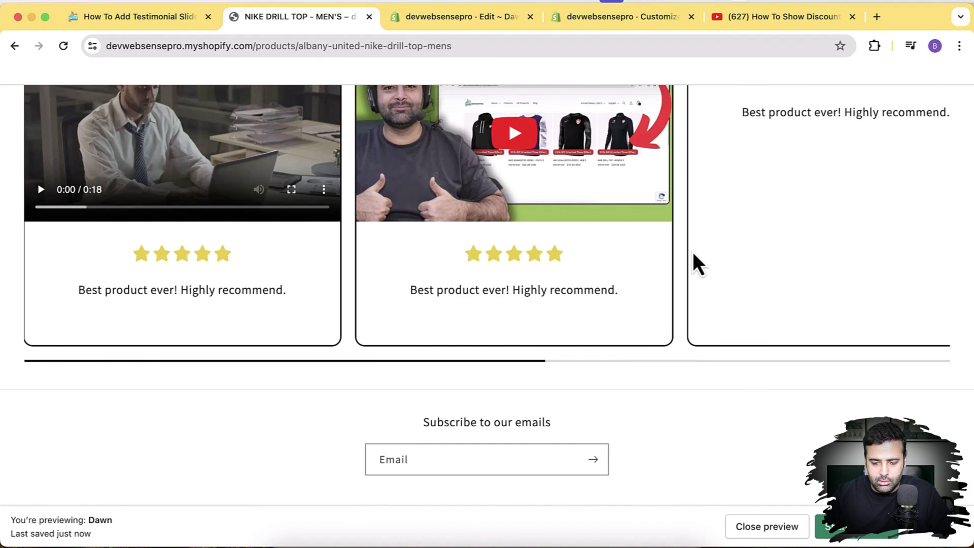
scroll(693, 251, "up", 7)
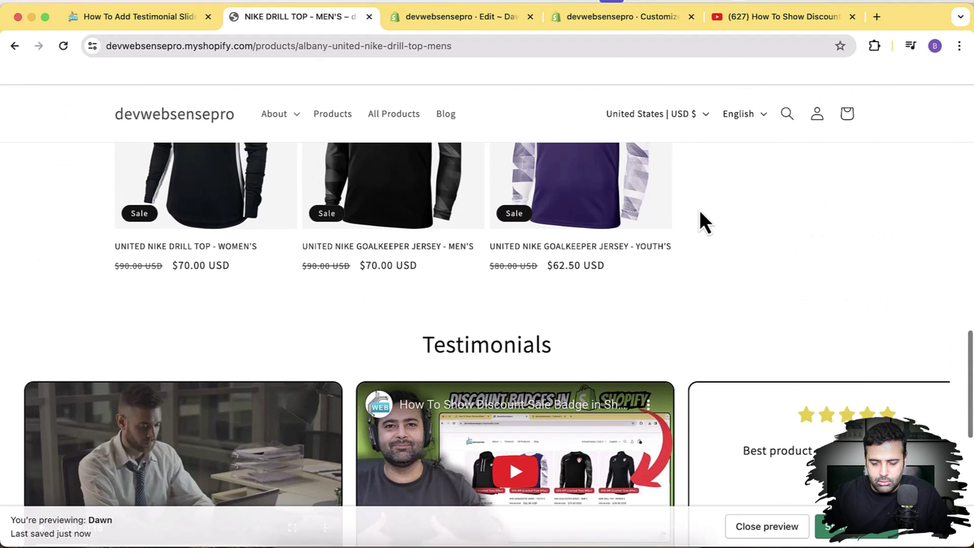
right_click(700, 213)
Inspect the page at Responsive 400 × 595 and swipe the testimonial cards back and forth
left_click(742, 446)
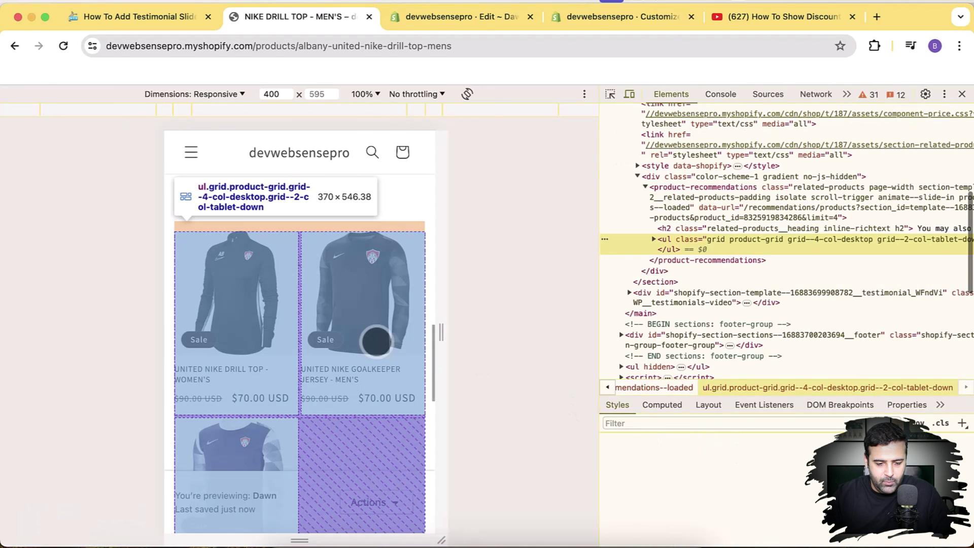
scroll(376, 339, "down", 8)
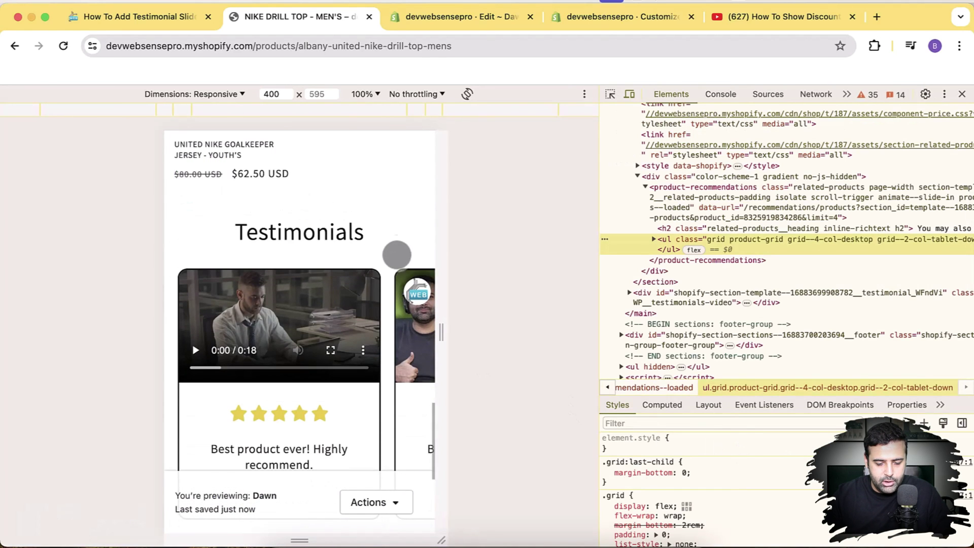
scroll(399, 249, "down", 3)
scroll(398, 248, "up", 2)
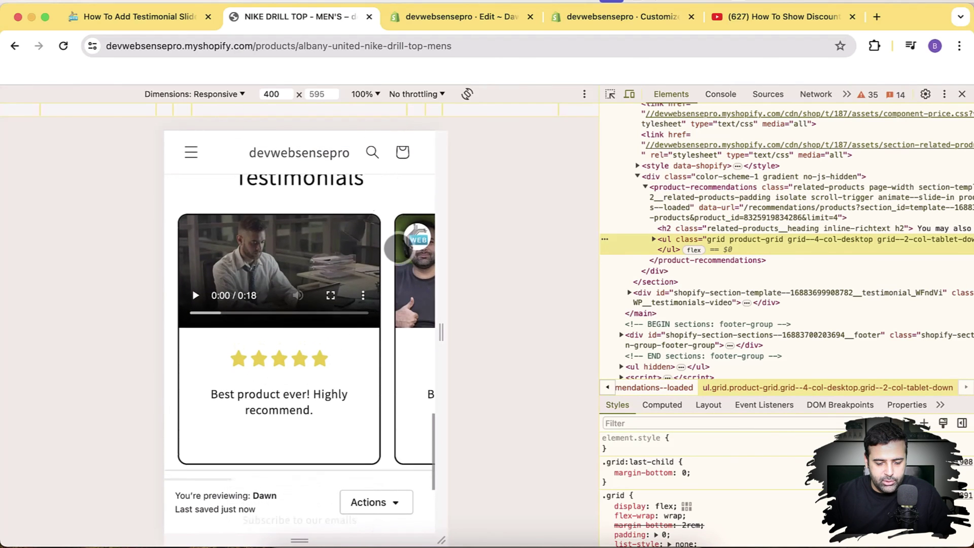
scroll(370, 315, "left", 2)
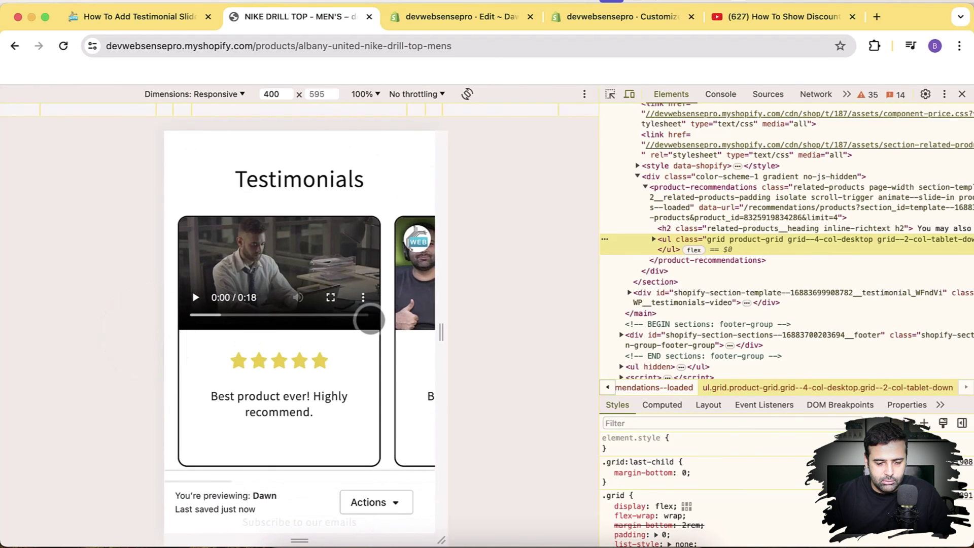
scroll(371, 319, "right", 5)
scroll(370, 320, "right", 3)
scroll(370, 319, "left", 2)
scroll(370, 319, "right", 4)
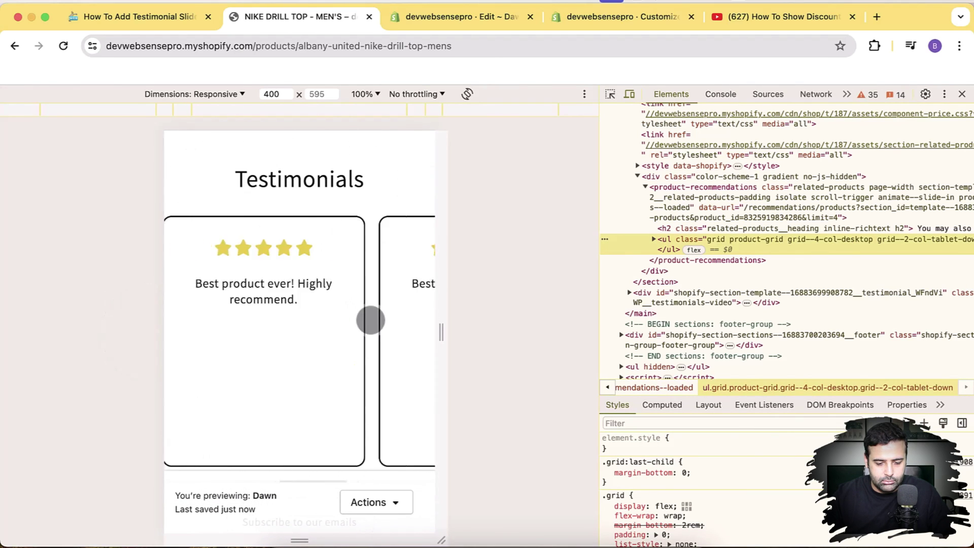
scroll(370, 320, "left", 5)
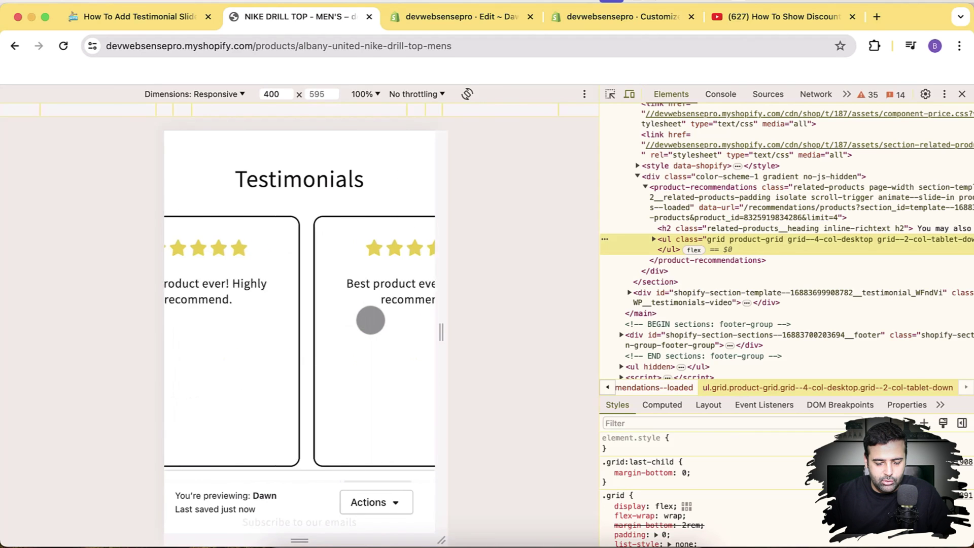